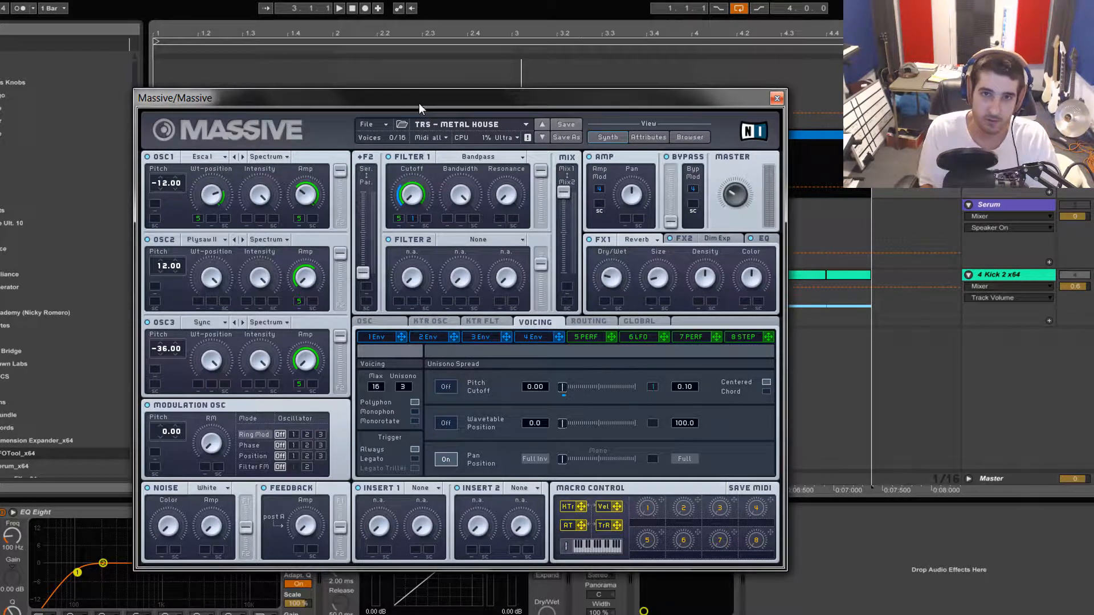
Play the arrangement to audition the TRS - Metal House patch with the Massive window moved clear of the MIDI clip
{"action": "left_click_drag", "start_coordinate": [419, 104], "coordinate": [412, 103]}
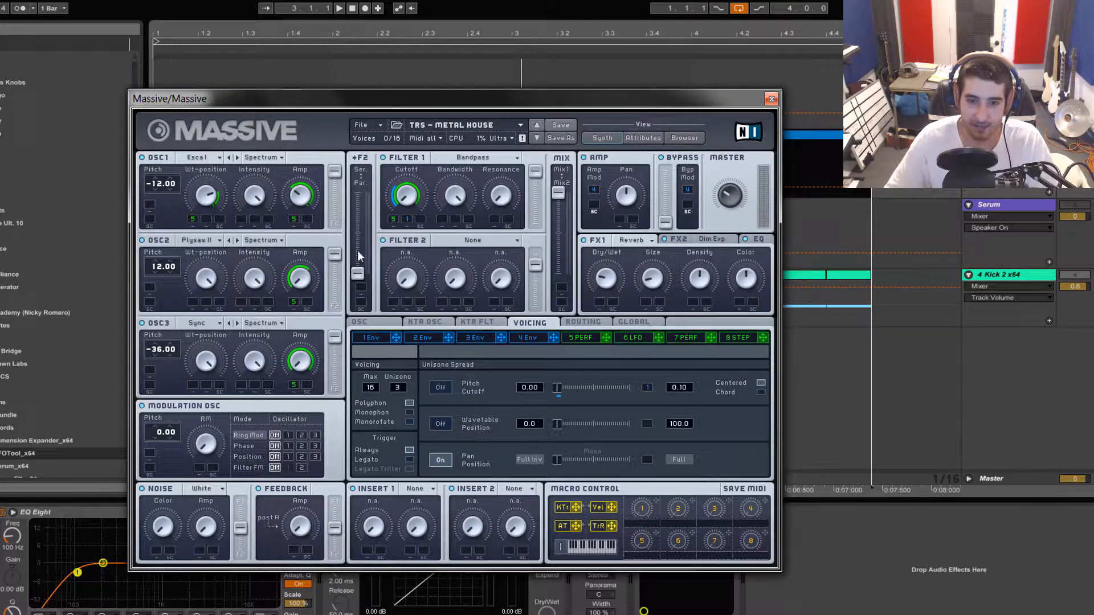
{"action": "left_click_drag", "start_coordinate": [394, 96], "coordinate": [406, 194]}
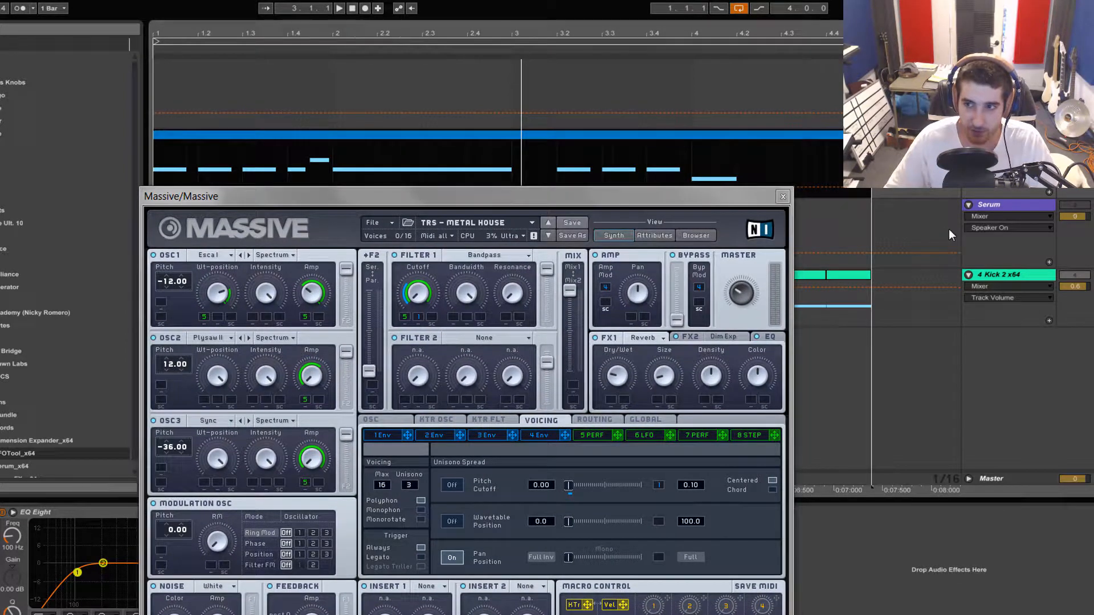
{"action": "key", "text": "space"}
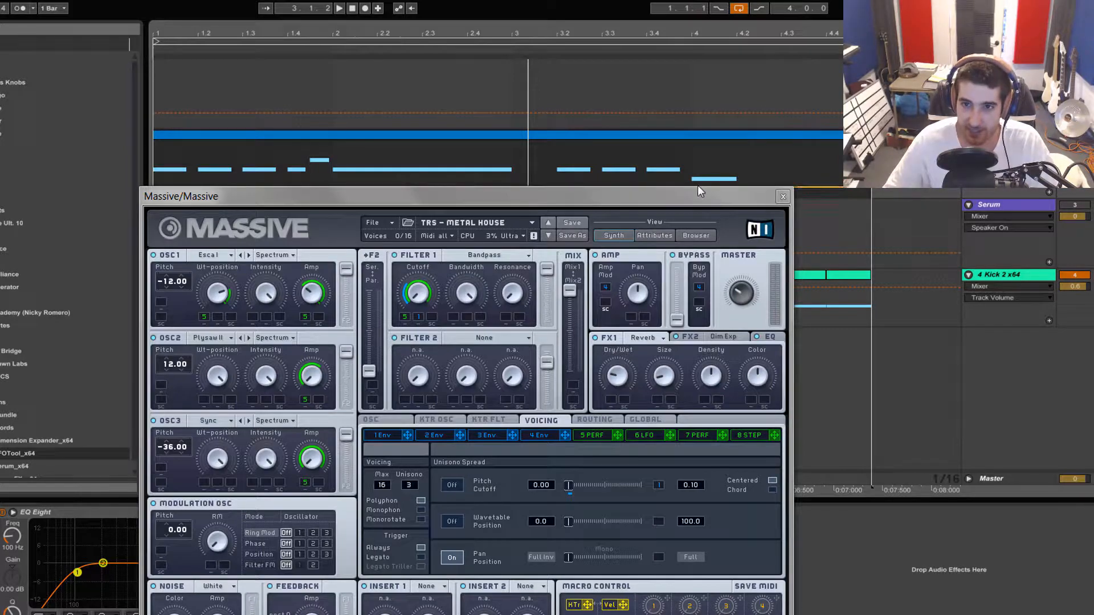
{"action": "left_click_drag", "start_coordinate": [701, 196], "coordinate": [710, 91]}
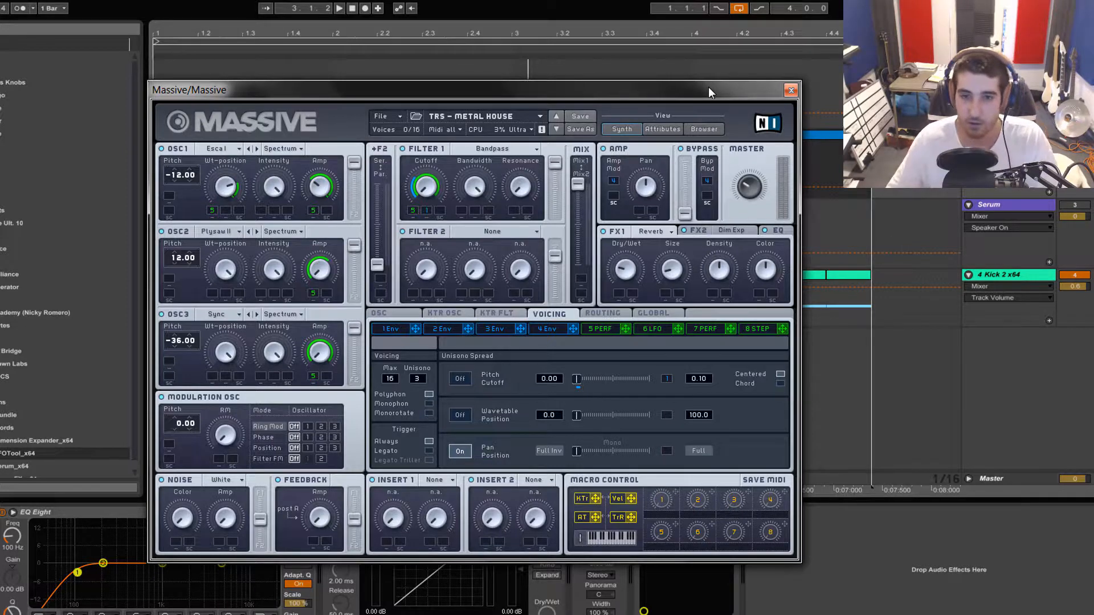
{"action": "left_click_drag", "start_coordinate": [699, 91], "coordinate": [696, 86]}
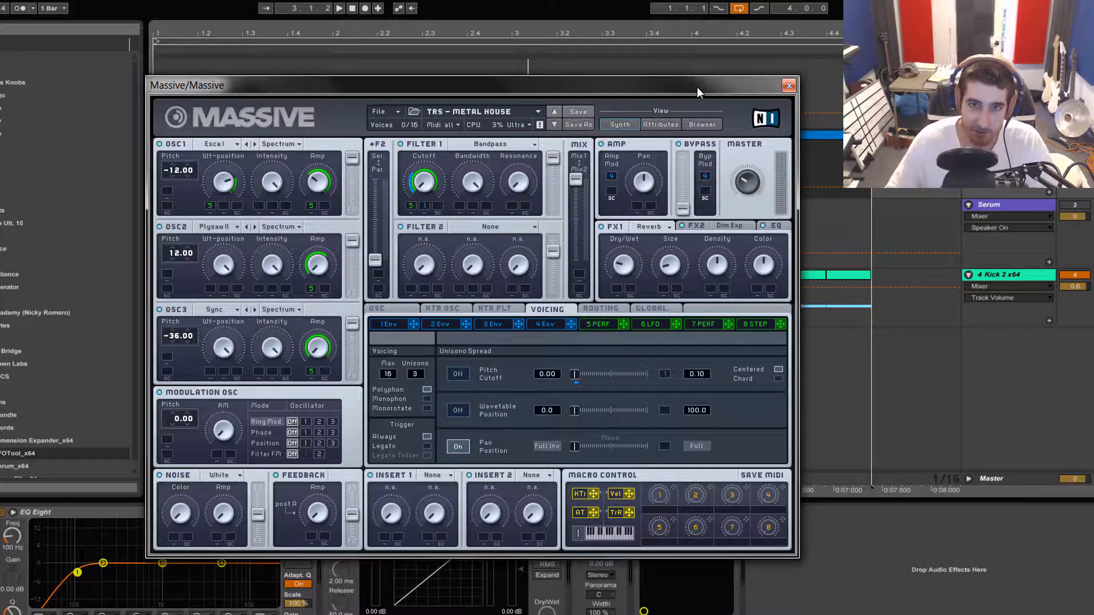
{"action": "left_click_drag", "start_coordinate": [696, 87], "coordinate": [692, 107]}
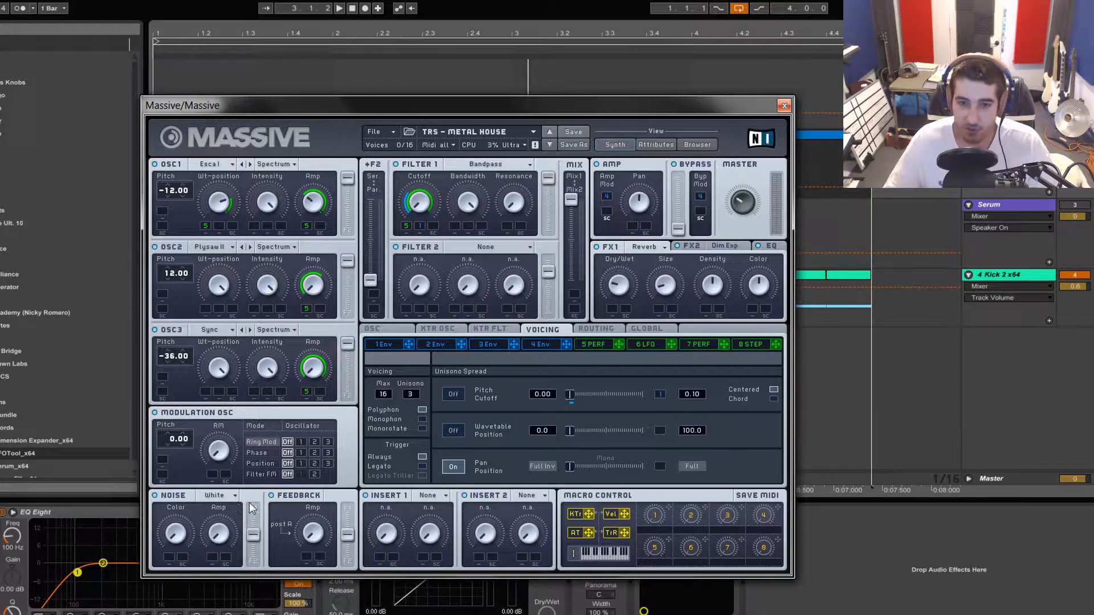
Display the 5 PERF modulator and audition the patch with Filter 1 bypassed
{"action": "left_click", "coordinate": [590, 349]}
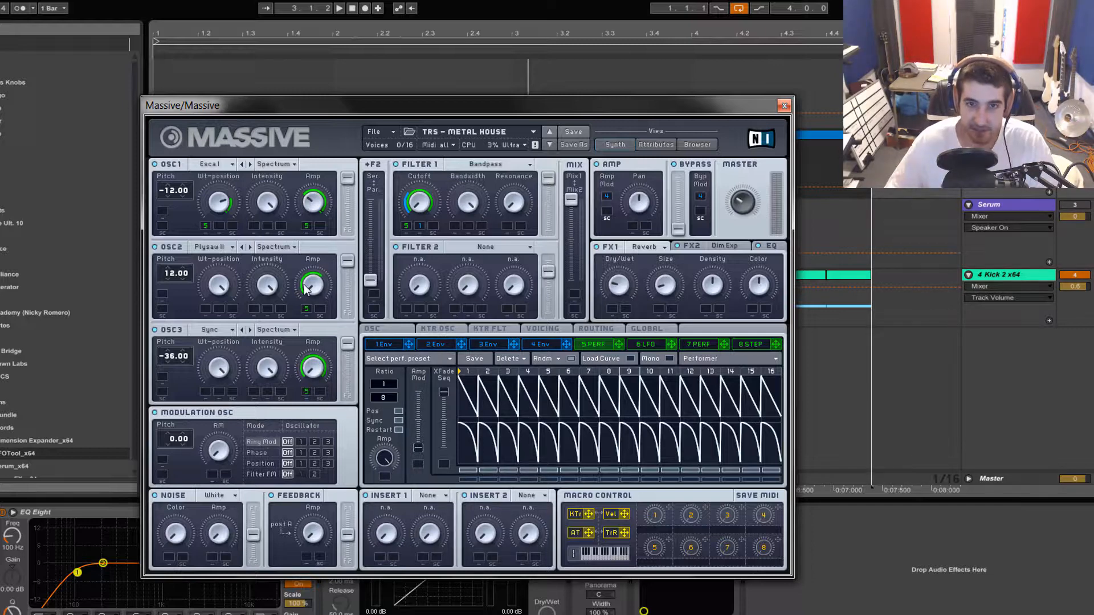
{"action": "key", "text": "space"}
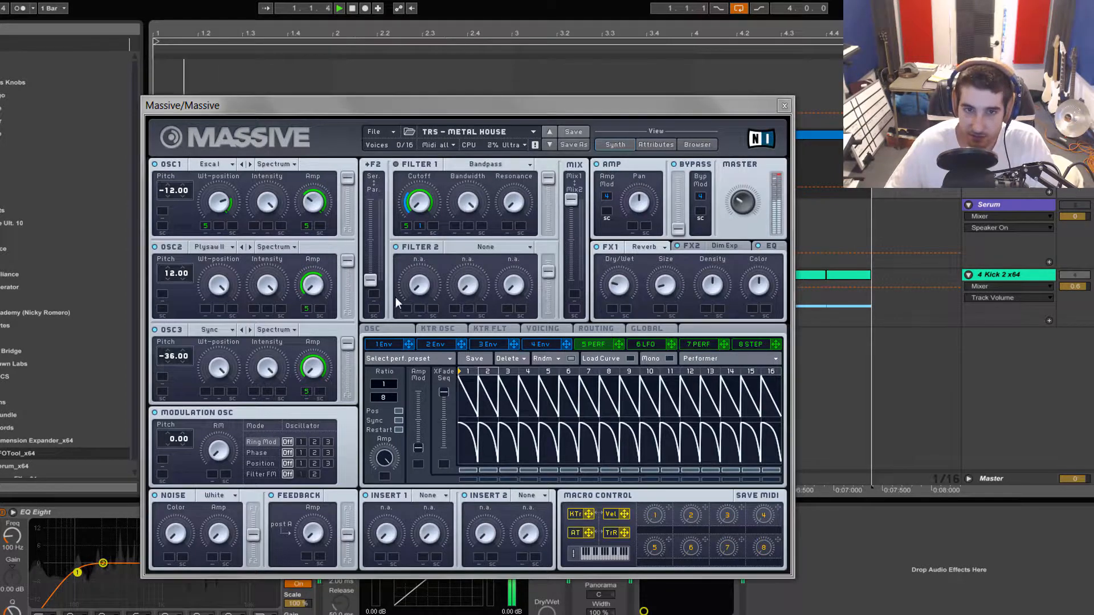
{"action": "left_click", "coordinate": [400, 164]}
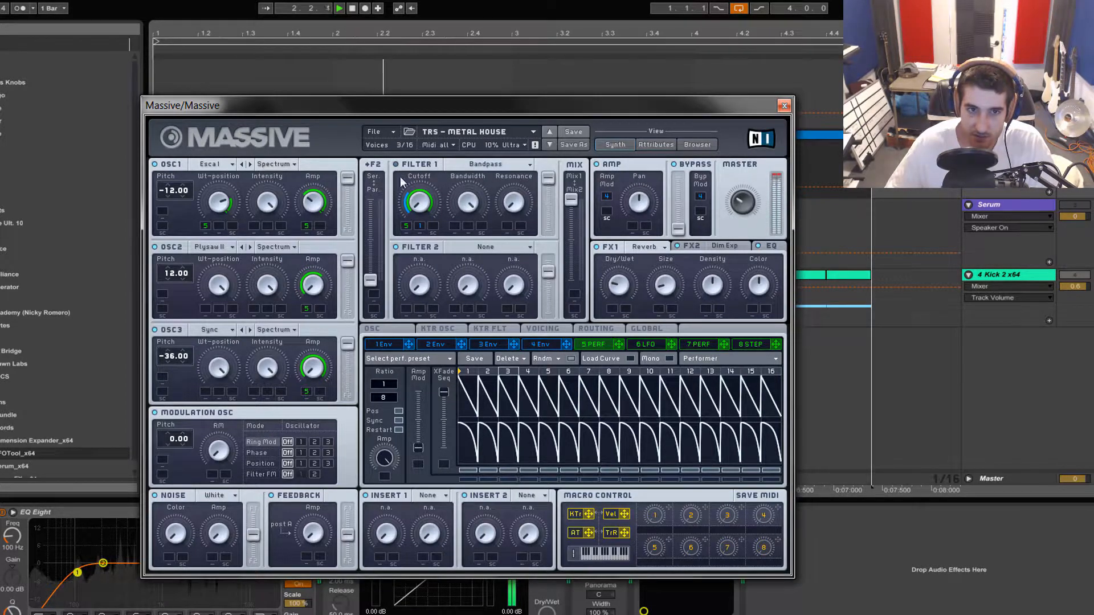
{"action": "key", "text": "space"}
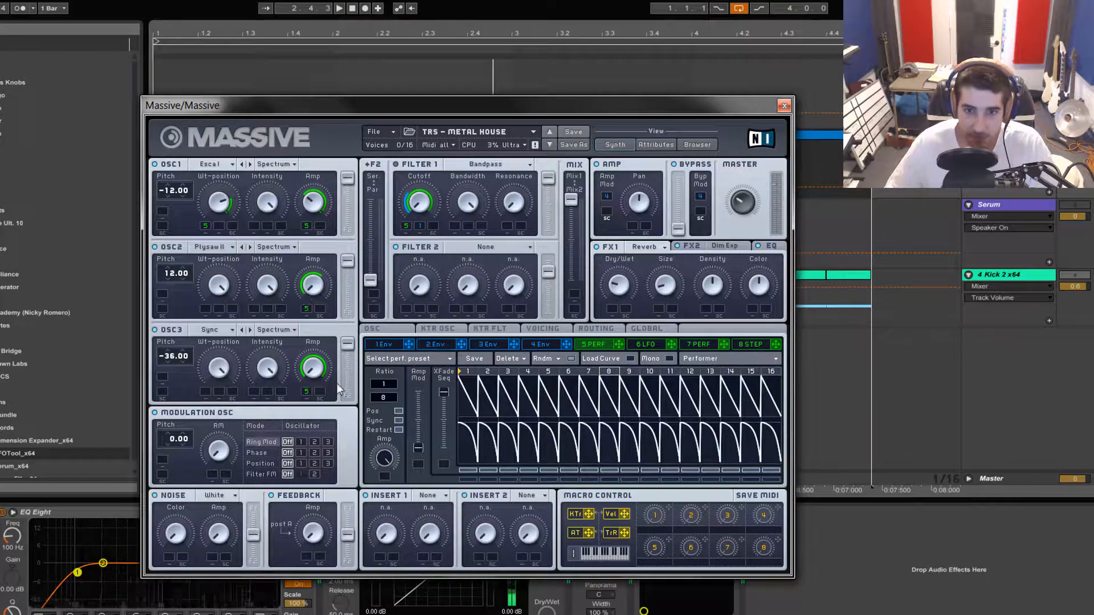
{"action": "left_click_drag", "start_coordinate": [511, 107], "coordinate": [420, 31]}
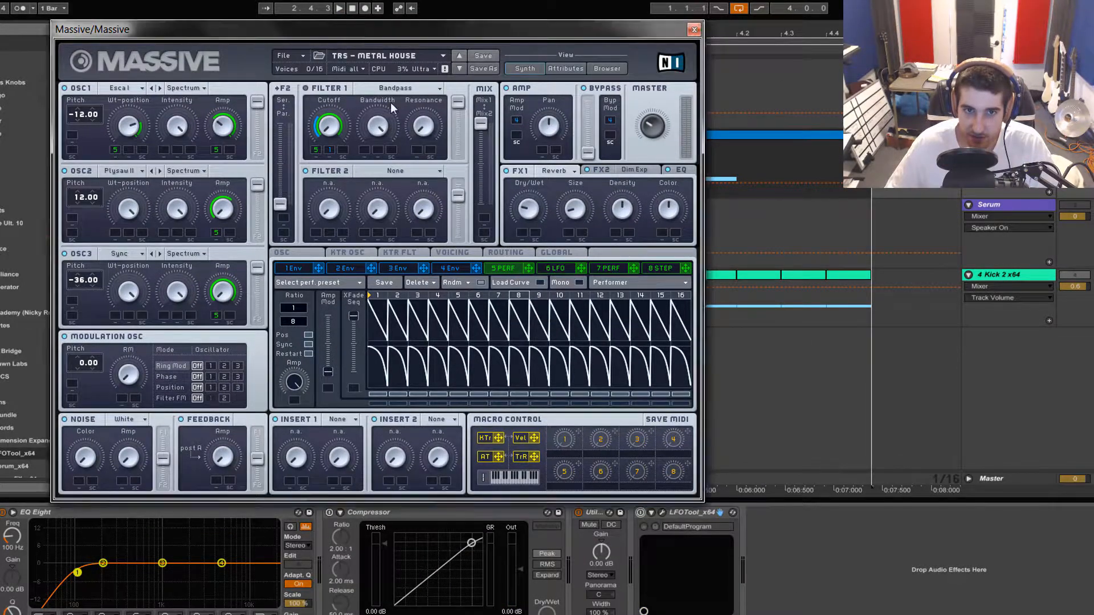
{"action": "left_click_drag", "start_coordinate": [344, 35], "coordinate": [436, 126]}
{"action": "key", "text": "space"}
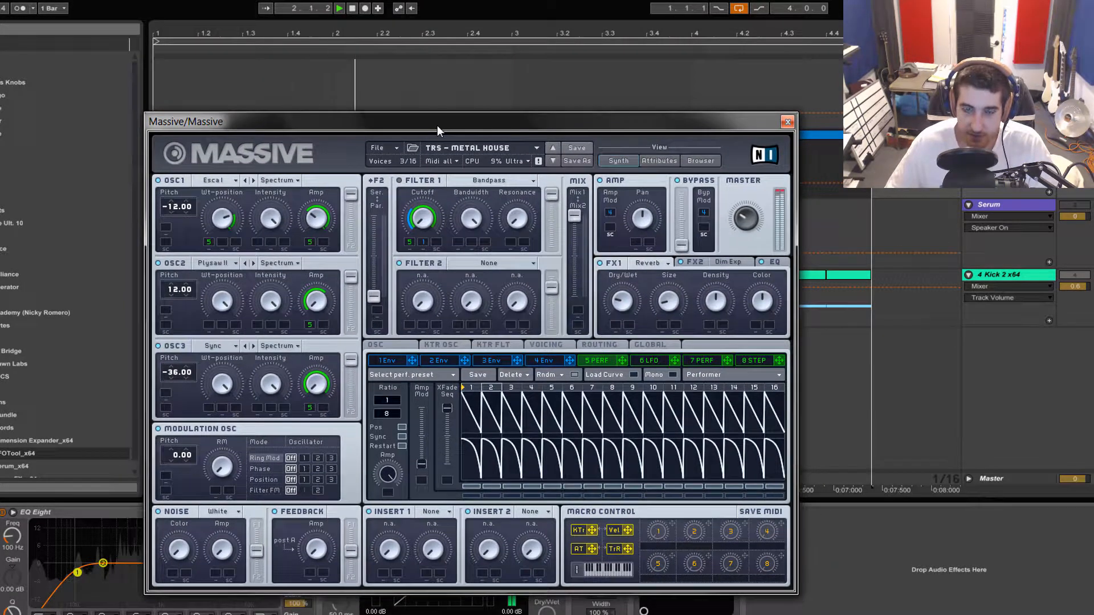
{"action": "key", "text": "space"}
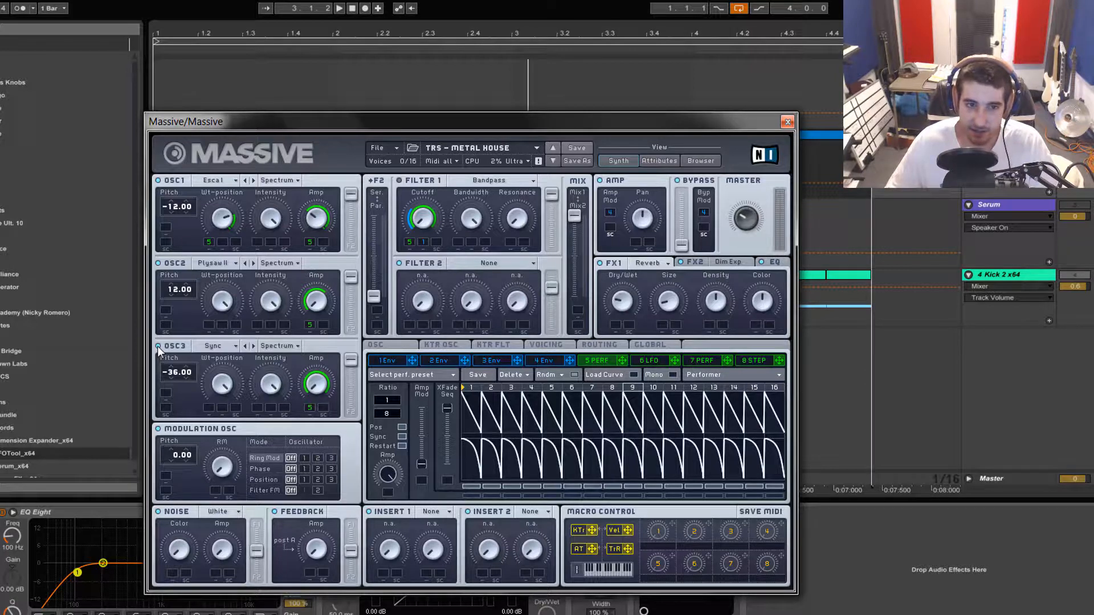
Audition OSC1 alone and OSC2 alone by playing the loop with the other oscillators switched off
{"action": "key", "text": "space"}
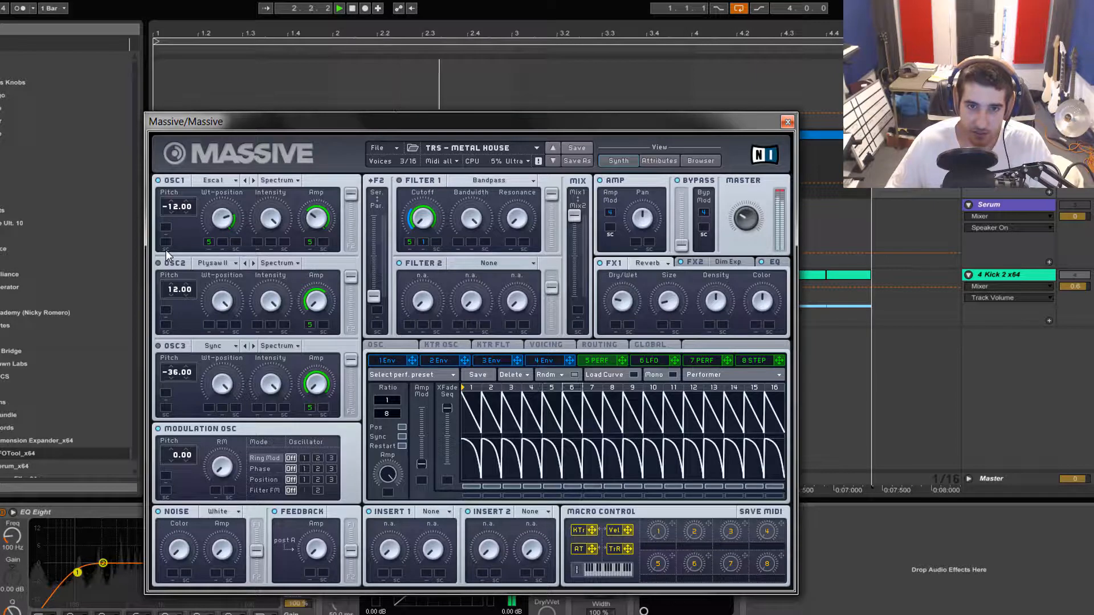
{"action": "key", "text": "space"}
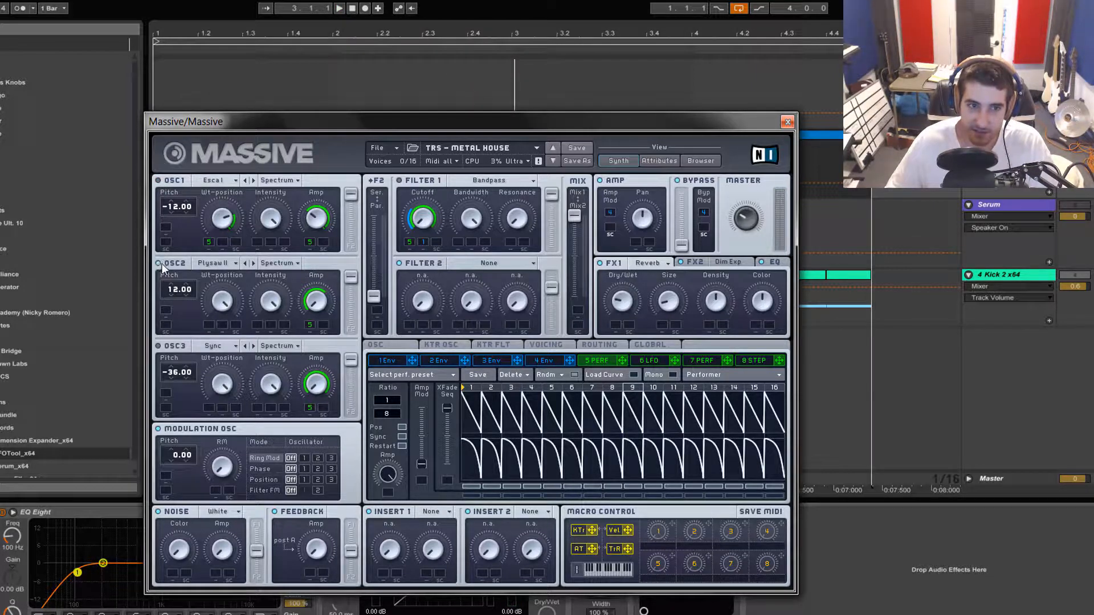
{"action": "key", "text": "space"}
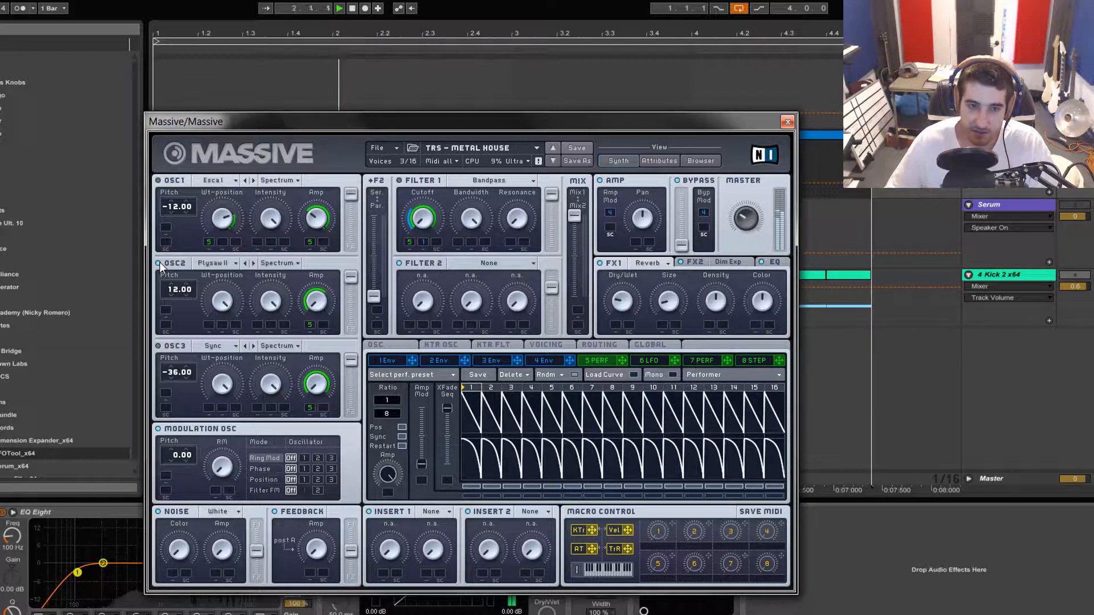
{"action": "key", "text": "space"}
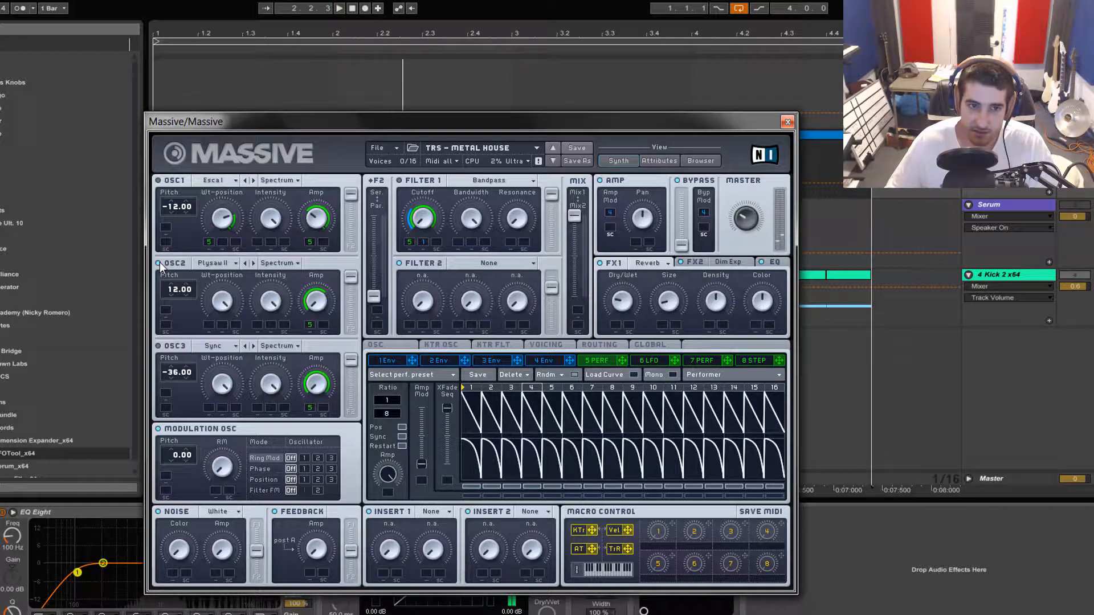
Audition OSC3 on its own and switch OSC2 and OSC1 back on
{"action": "left_click", "coordinate": [158, 346]}
{"action": "key", "text": "space"}
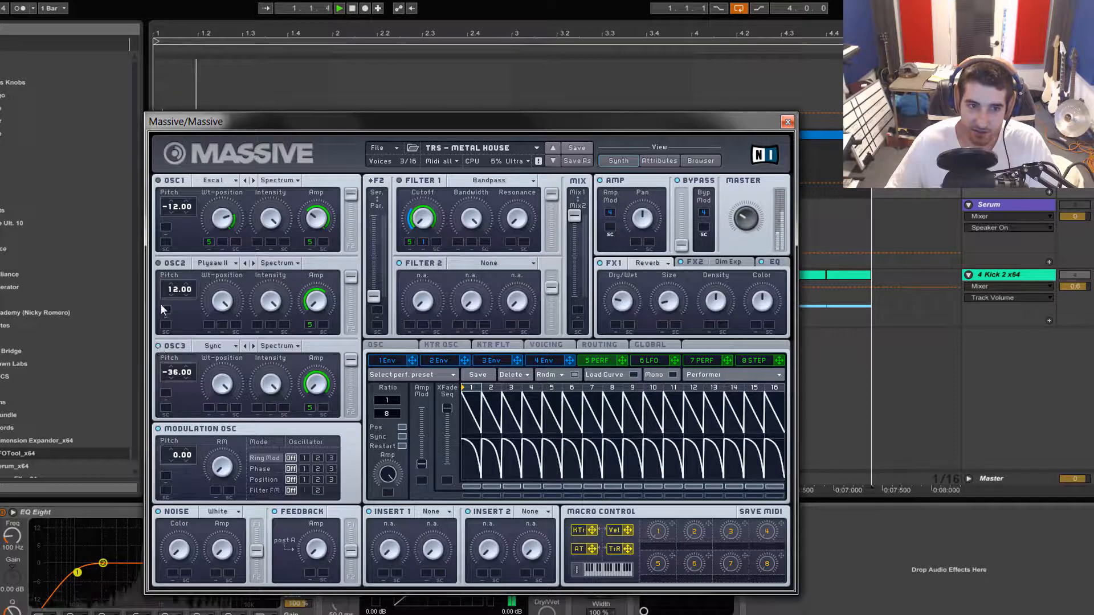
{"action": "left_click", "coordinate": [158, 263]}
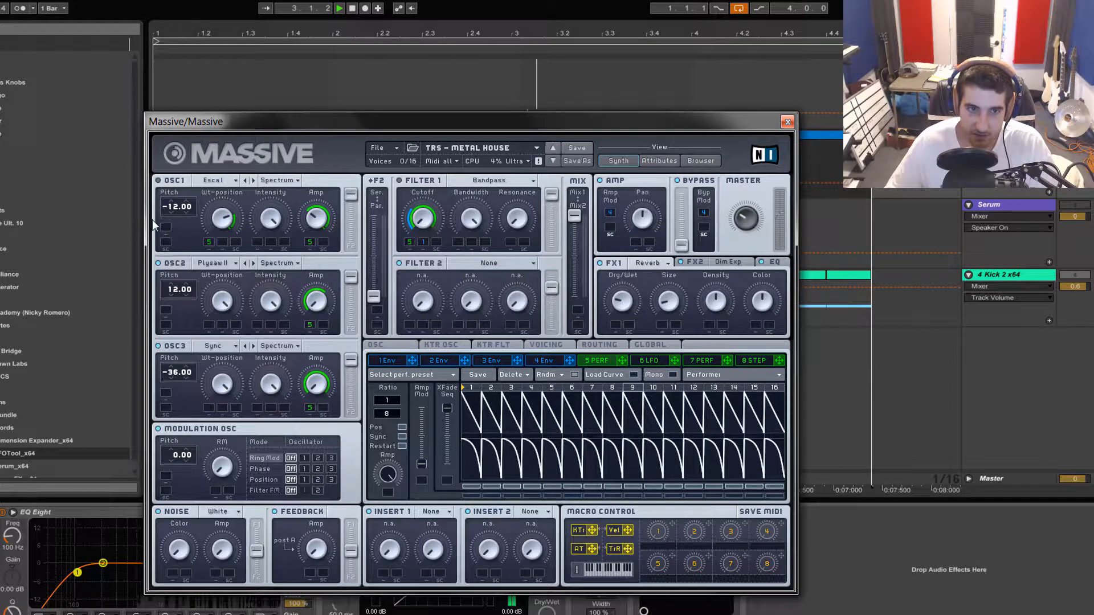
{"action": "left_click", "coordinate": [159, 180]}
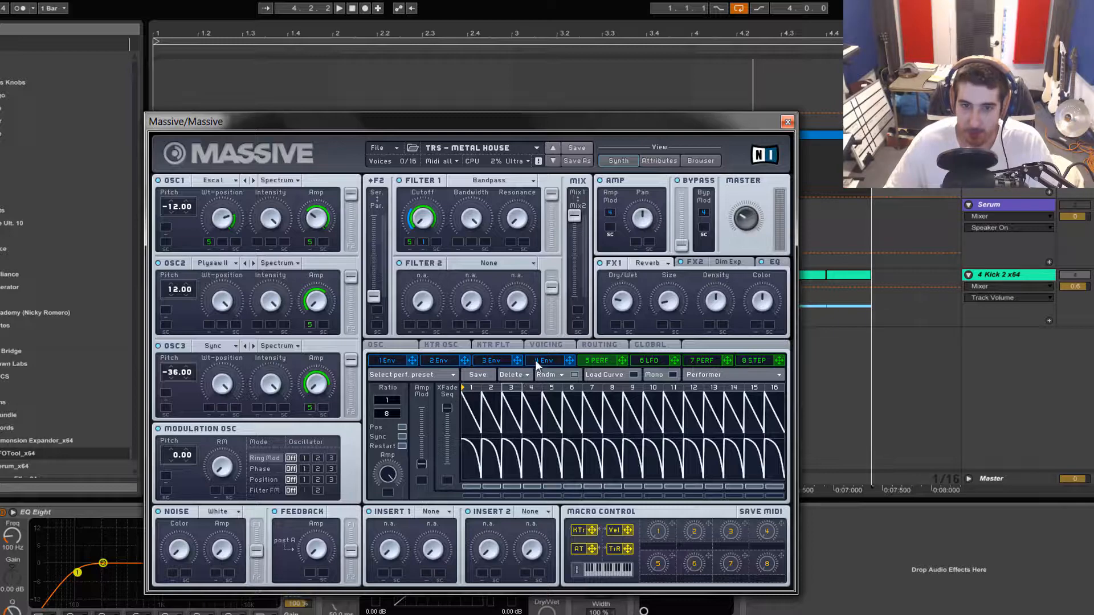
Display envelope 1 and play the long MIDI note from bar 2 to hear its effect on the sound
{"action": "left_click", "coordinate": [393, 361]}
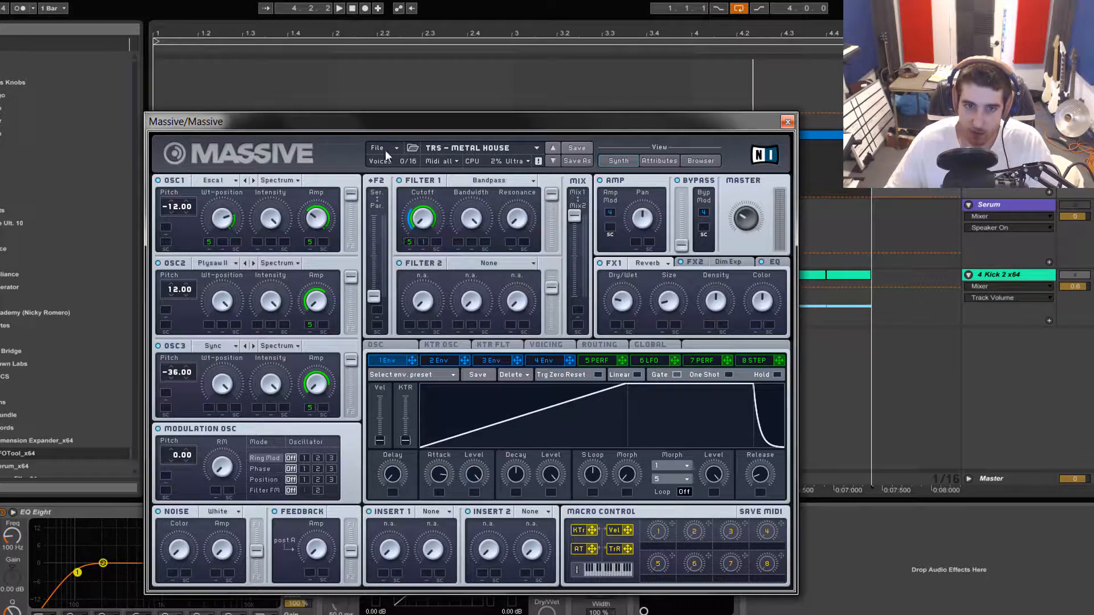
{"action": "left_click_drag", "start_coordinate": [391, 129], "coordinate": [391, 248]}
{"action": "left_click", "coordinate": [333, 171]}
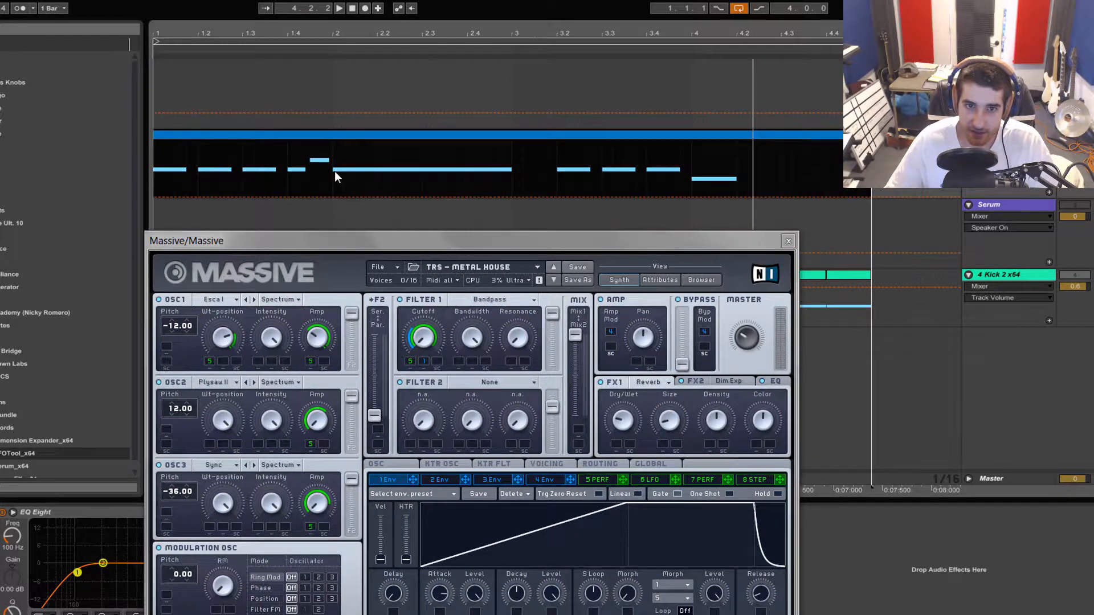
{"action": "key", "text": "space"}
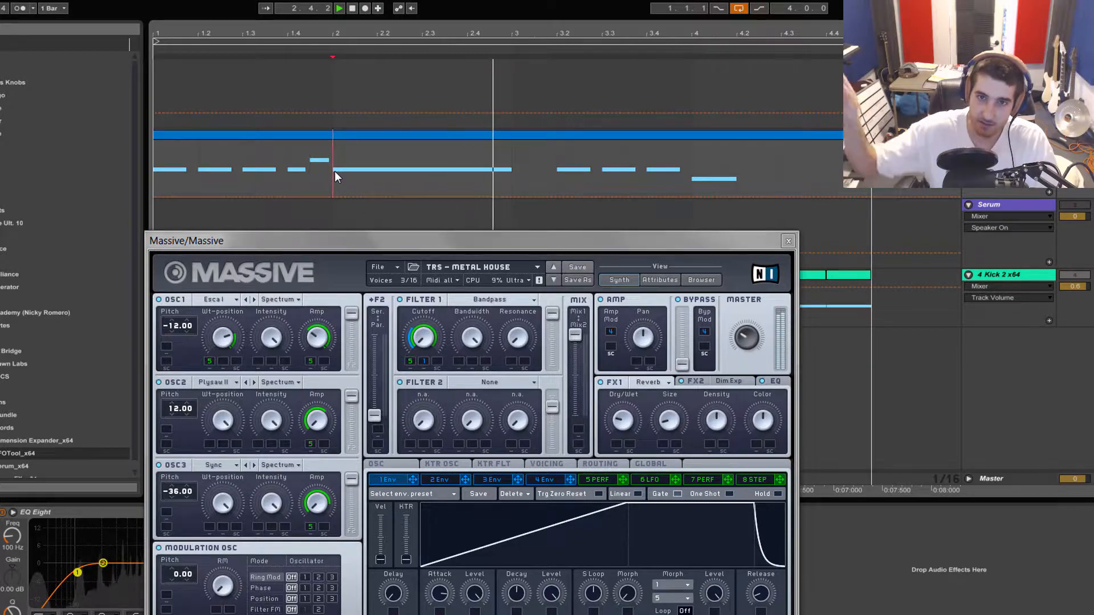
{"action": "key", "text": "space"}
{"action": "left_click_drag", "start_coordinate": [379, 232], "coordinate": [360, 136]}
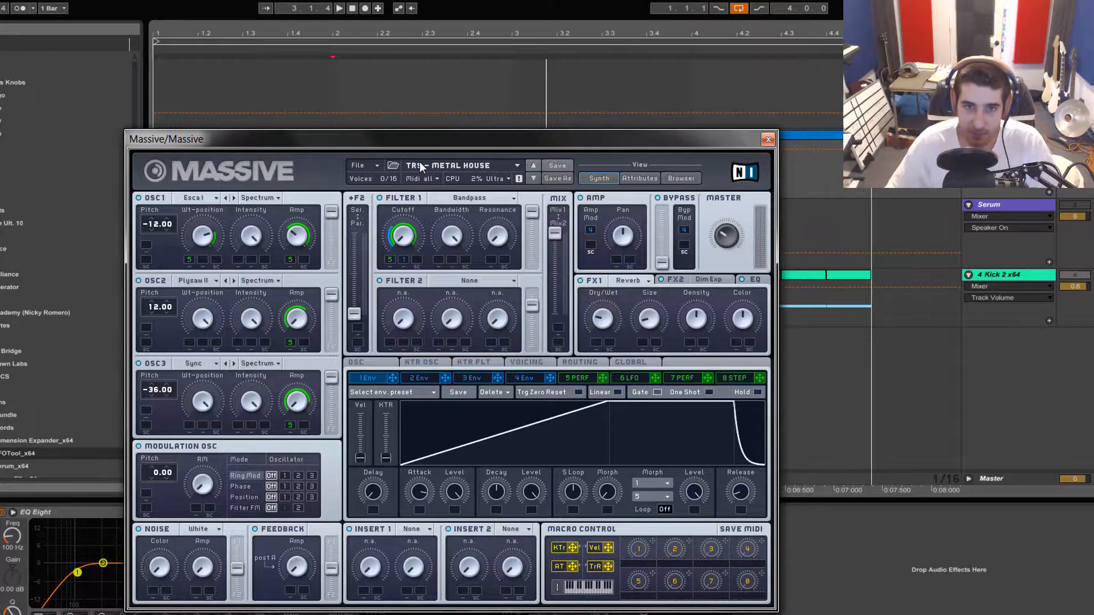
{"action": "key", "text": "space"}
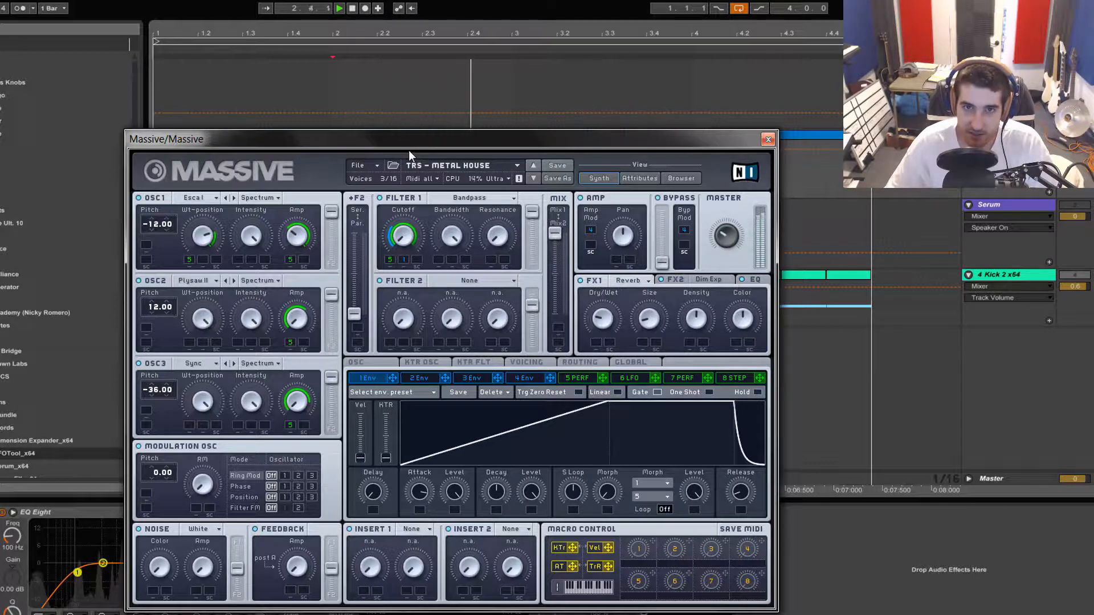
{"action": "key", "text": "space"}
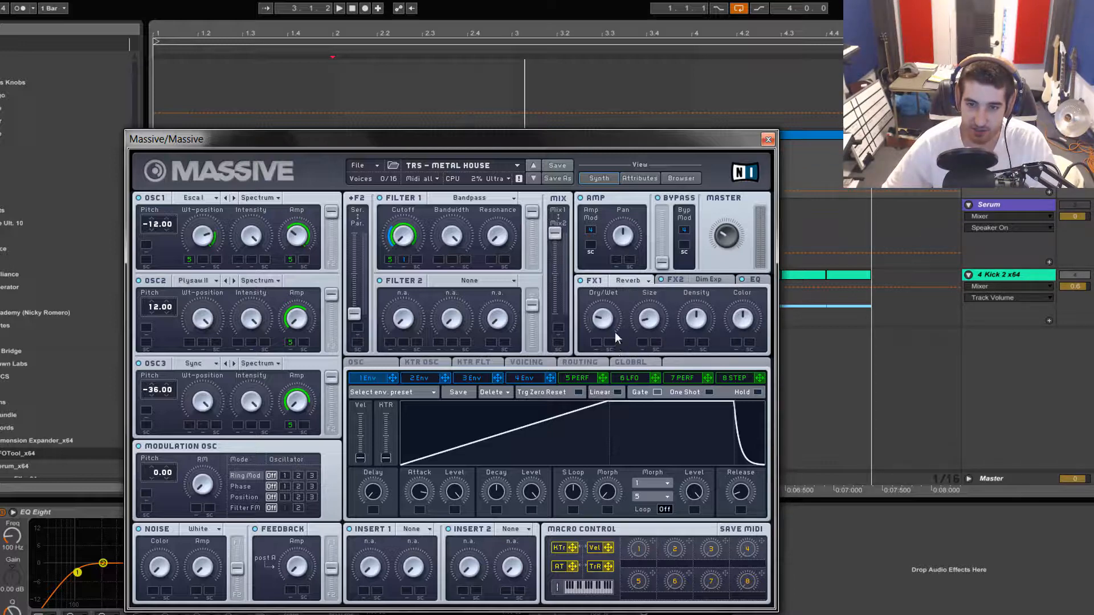
Compare the sound from bar 2 with the FX2 Dim Exp bypassed, keeping the FX1 Reverb settings in view
{"action": "left_click", "coordinate": [683, 278]}
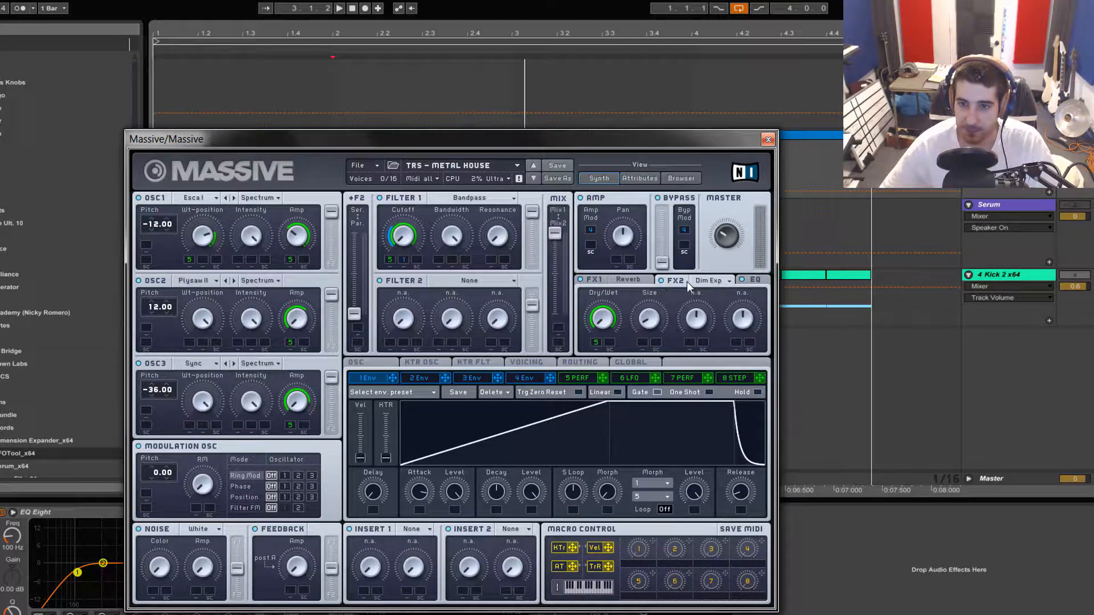
{"action": "left_click", "coordinate": [586, 281]}
{"action": "key", "text": "space"}
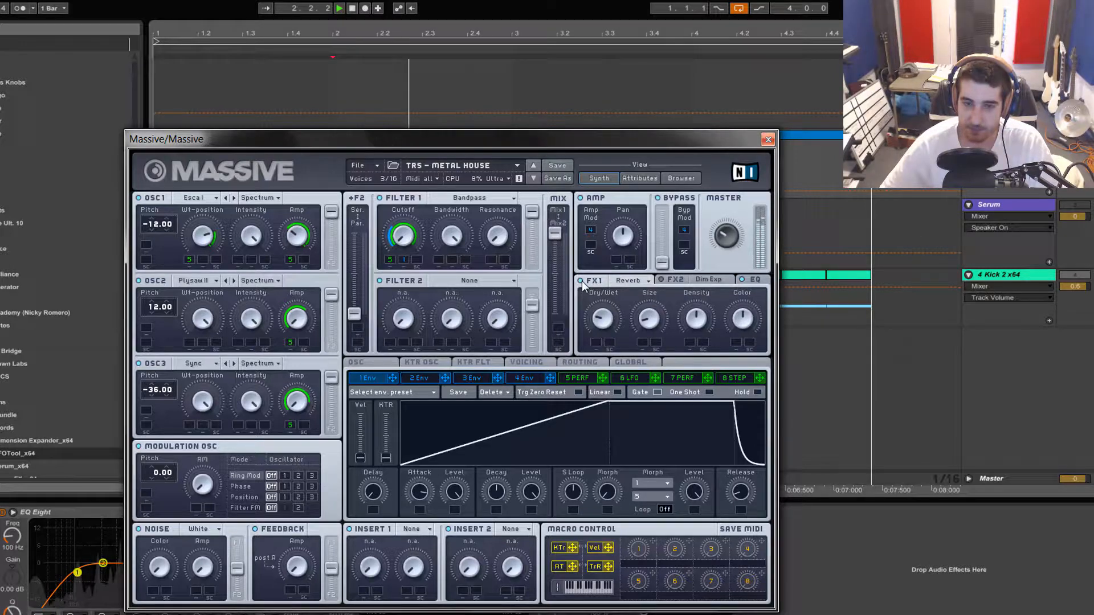
{"action": "key", "text": "space"}
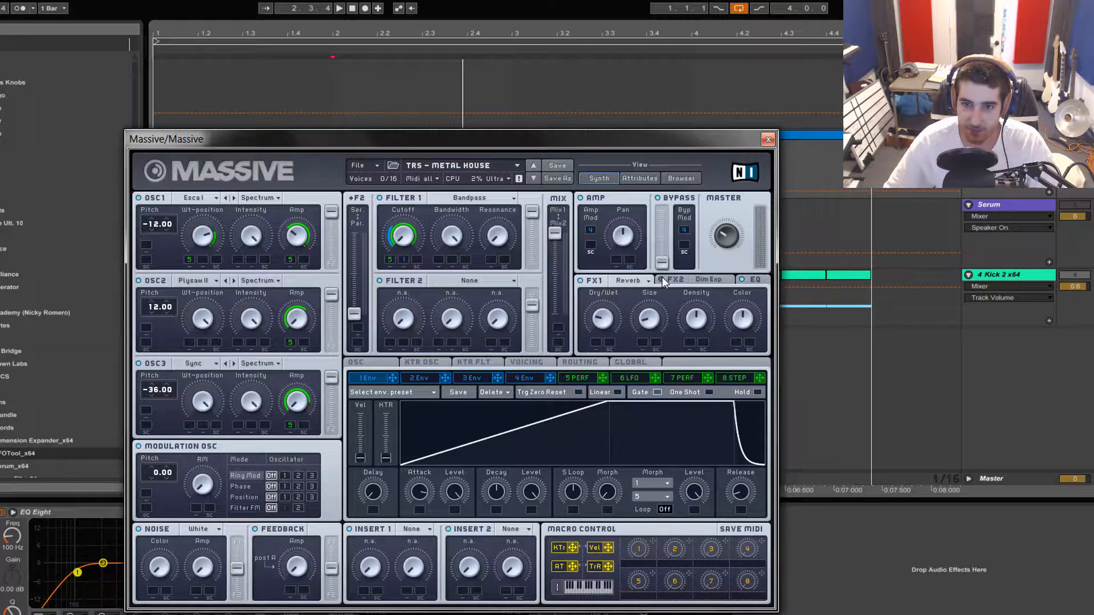
{"action": "key", "text": "space"}
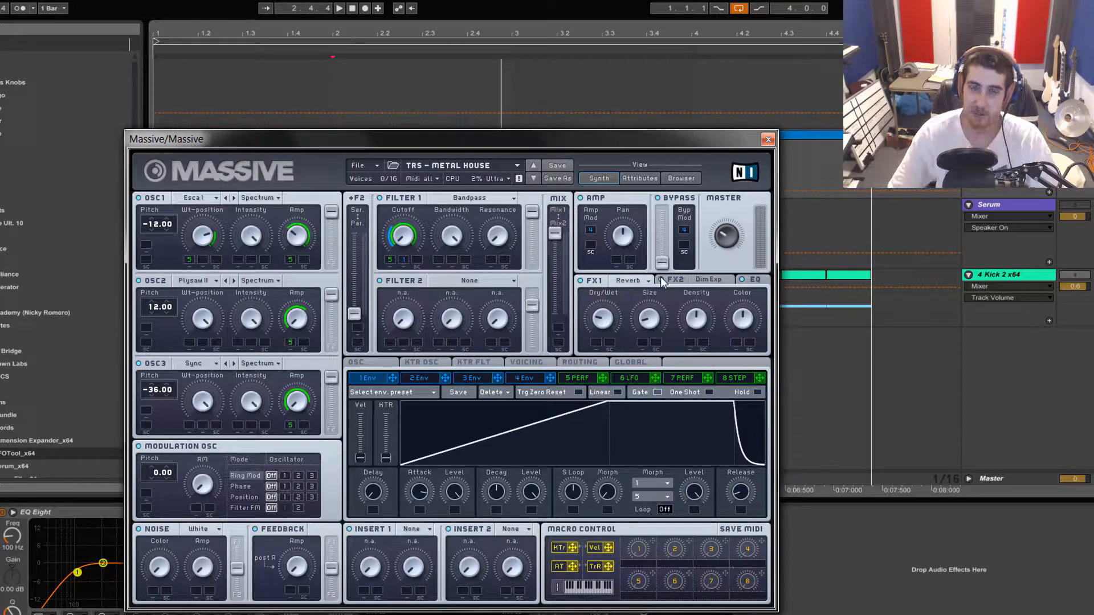
Examine the settings of the FX2 Dim Exp and Massive's EQ section, and play the loop from bar 2
{"action": "left_click", "coordinate": [690, 278]}
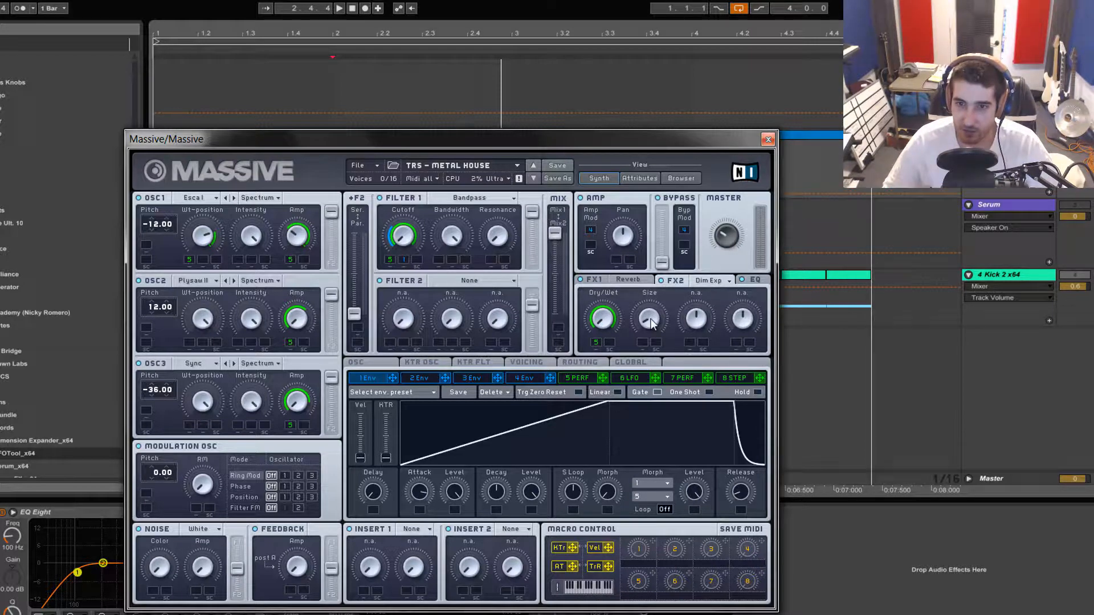
{"action": "left_click", "coordinate": [752, 279]}
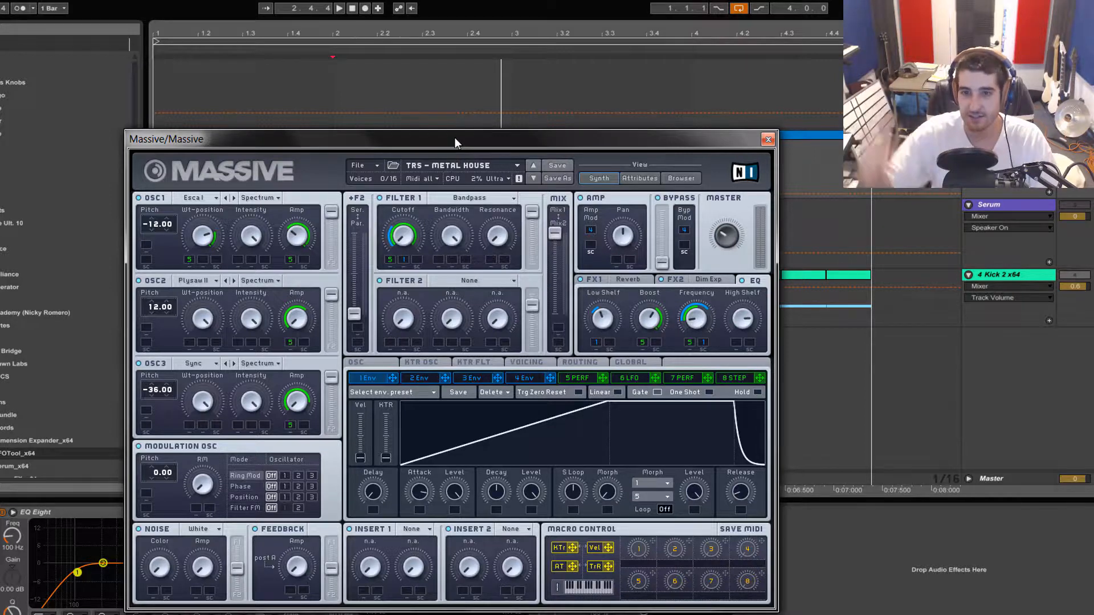
{"action": "key", "text": "space"}
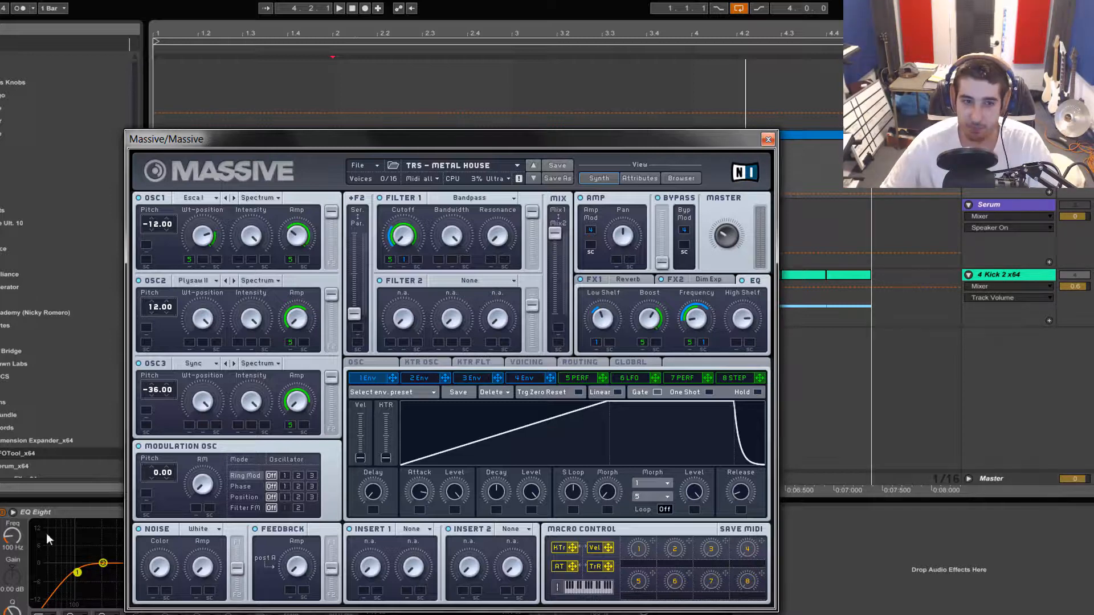
Compare the sound with the EQ Eight device bypassed and switched back on, playing from bar 2 each time
{"action": "left_click", "coordinate": [4, 512]}
{"action": "key", "text": "space"}
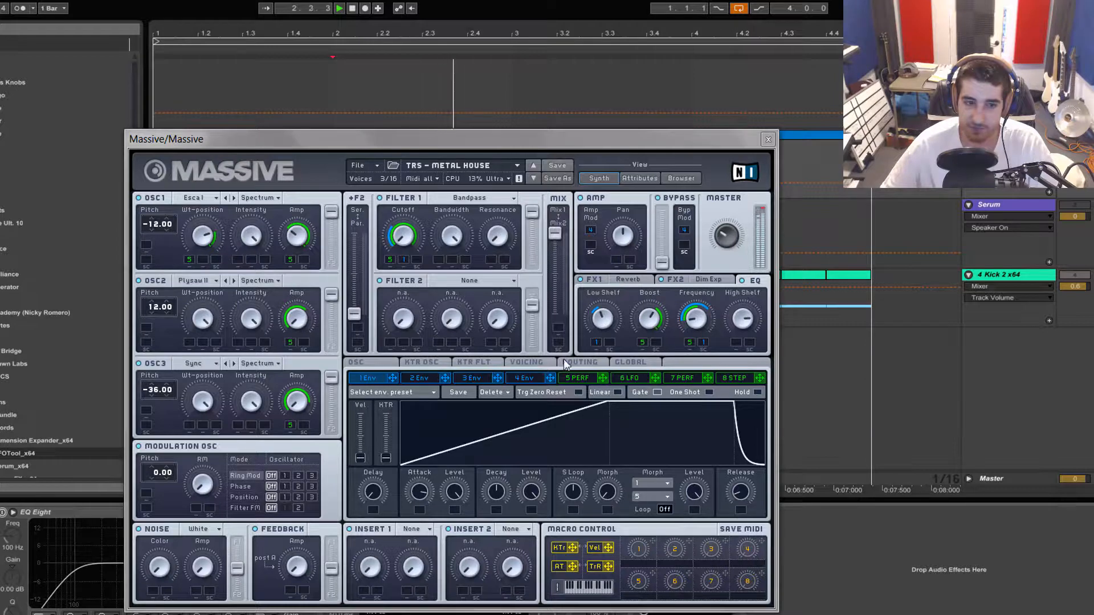
{"action": "key", "text": "space"}
{"action": "left_click", "coordinate": [4, 512]}
{"action": "key", "text": "space"}
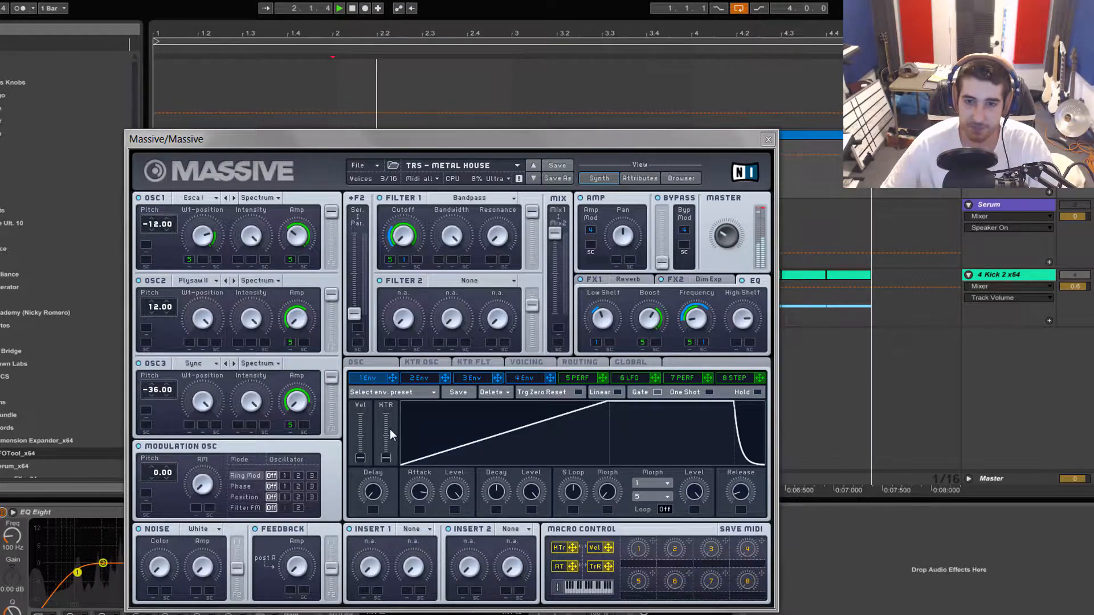
Stop playback and examine Massive's voicing, key tracking, global and oscillator pages, finishing on the pitchbend range settings
{"action": "key", "text": "space"}
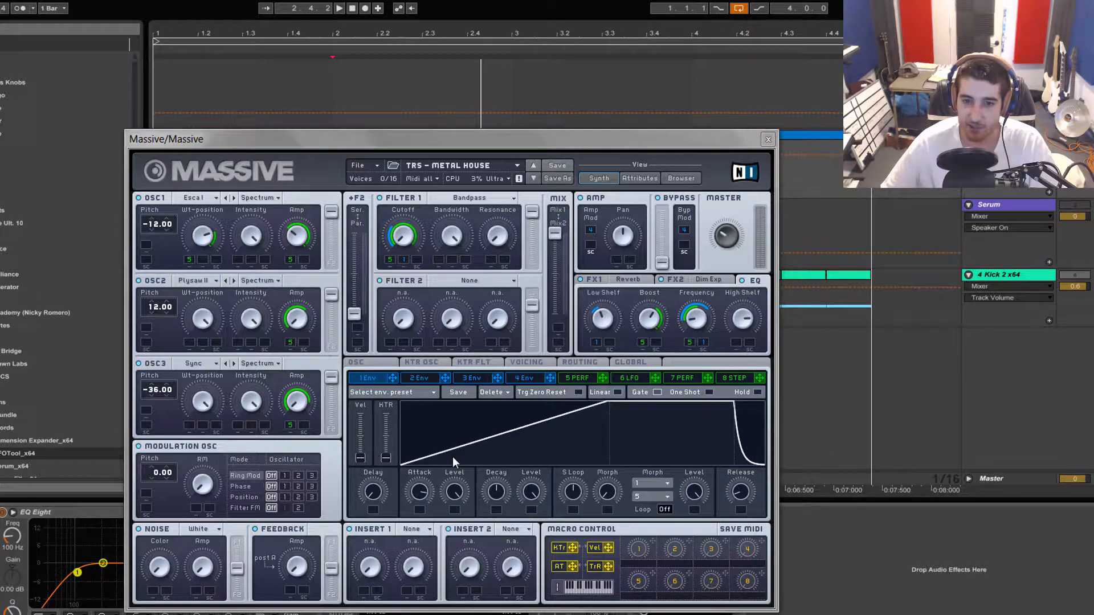
{"action": "left_click", "coordinate": [364, 363]}
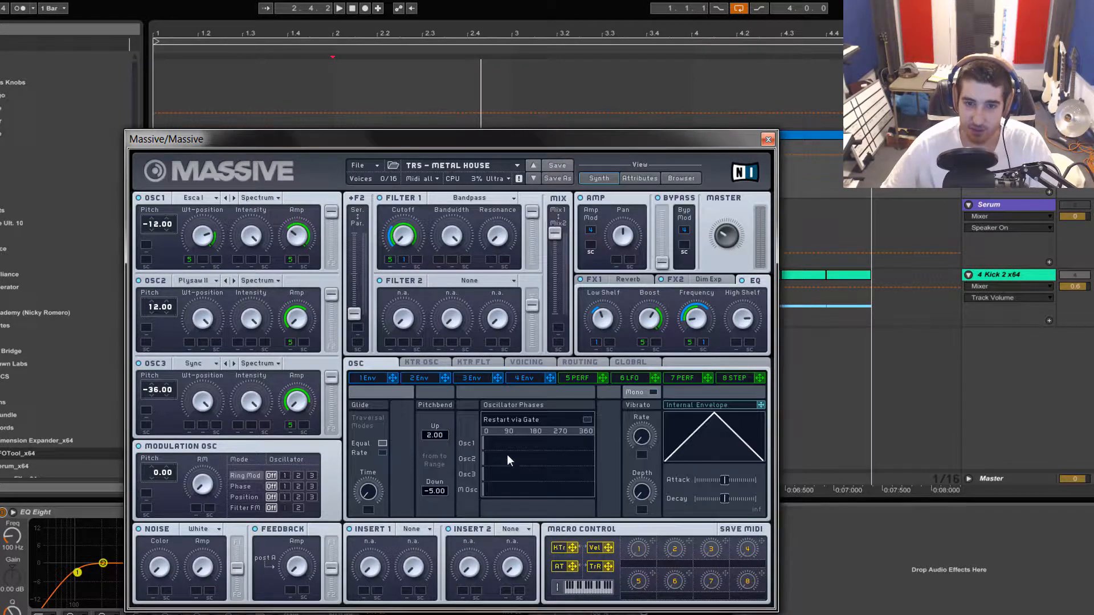
{"action": "left_click", "coordinate": [528, 362]}
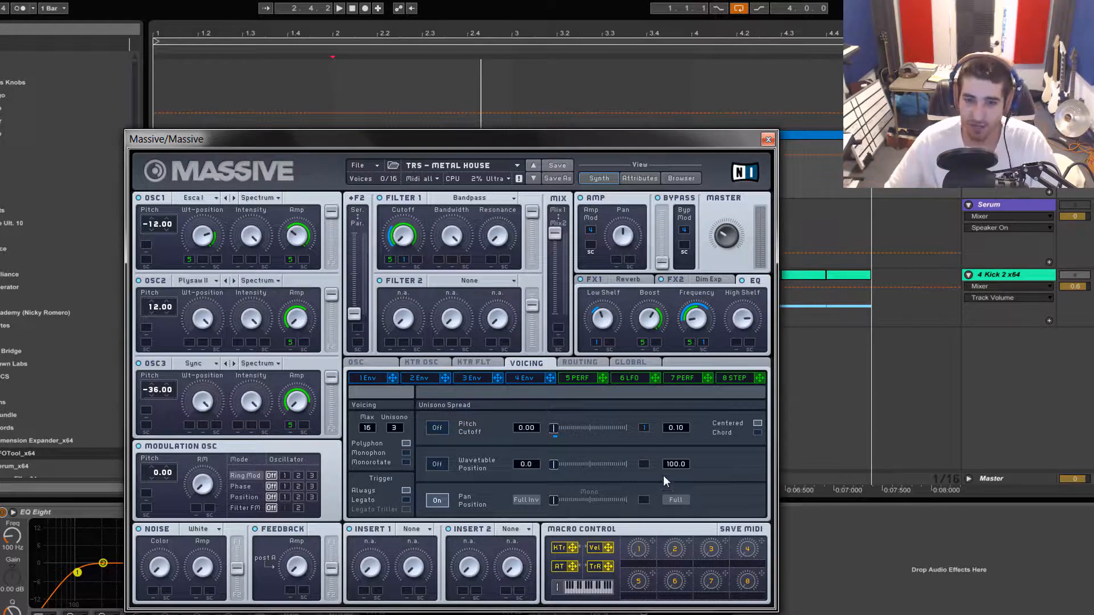
{"action": "left_click", "coordinate": [459, 360]}
{"action": "left_click", "coordinate": [436, 361]}
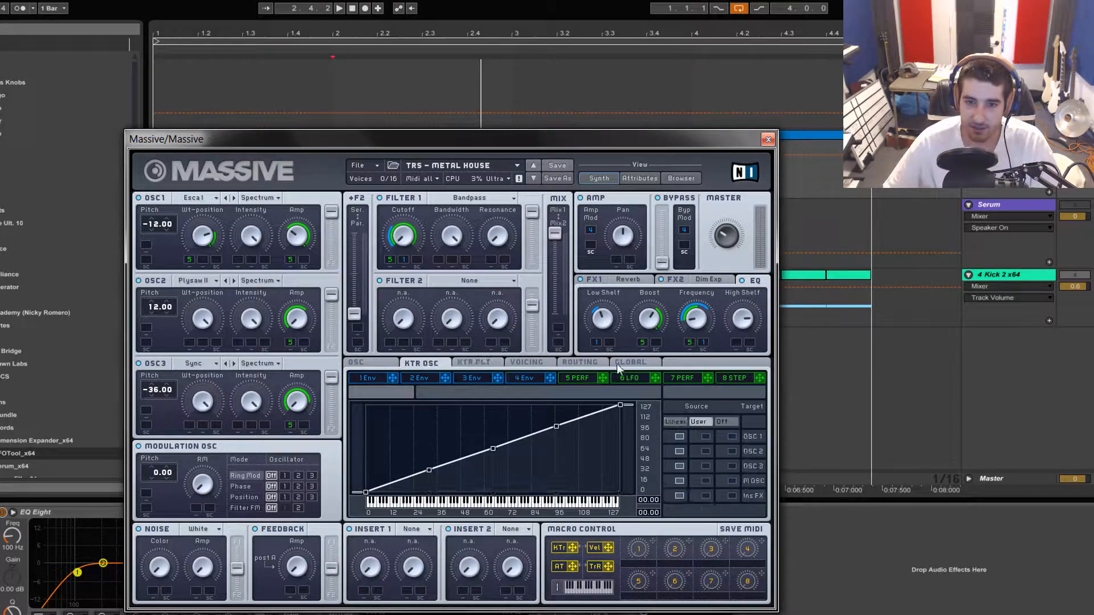
{"action": "left_click", "coordinate": [630, 363]}
{"action": "left_click", "coordinate": [355, 364]}
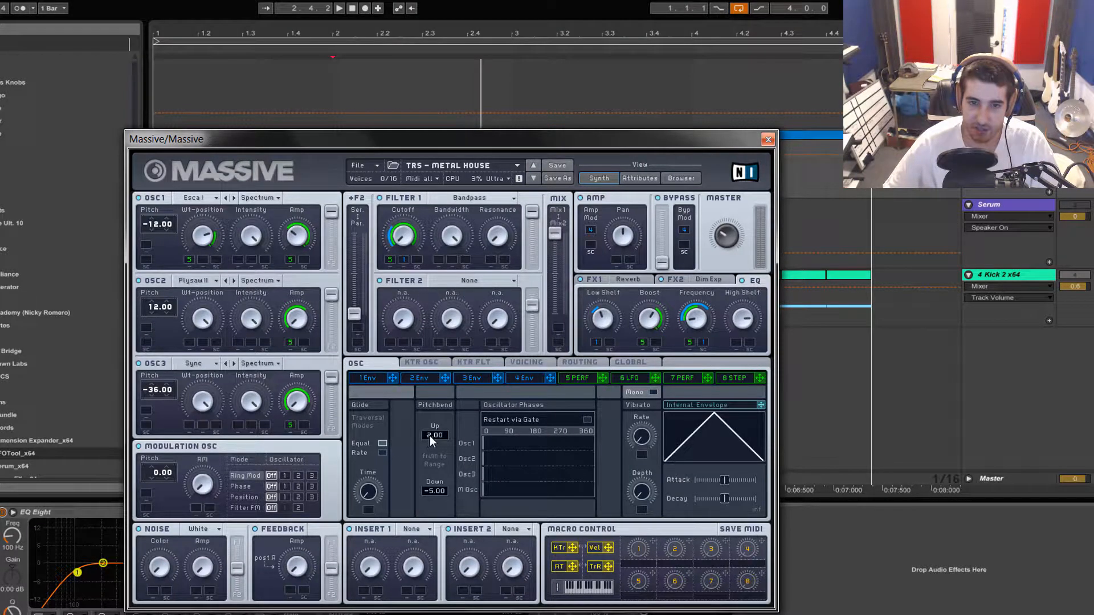
Close the Massive window, open the bass MIDI clip with its pitch bend envelope, and play the loop
{"action": "left_click", "coordinate": [768, 140]}
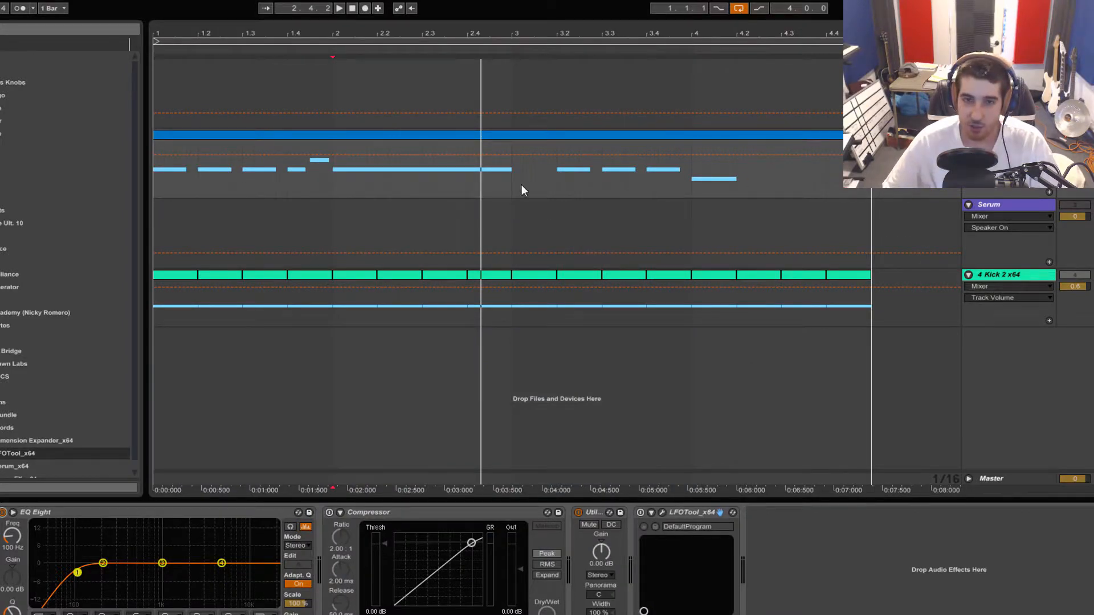
{"action": "double_click", "coordinate": [445, 142]}
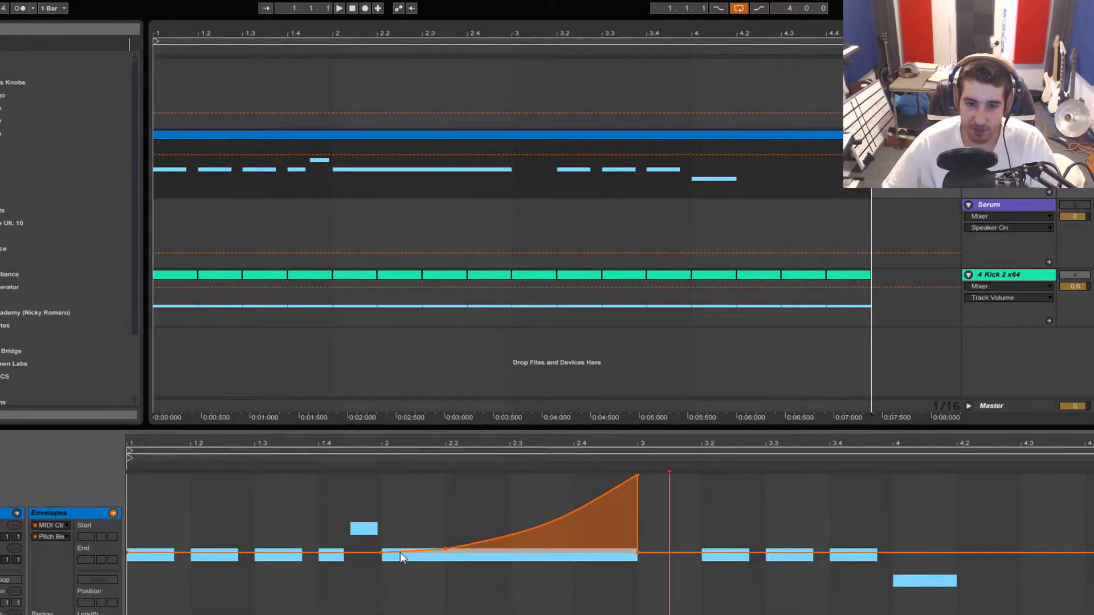
{"action": "key", "text": "space"}
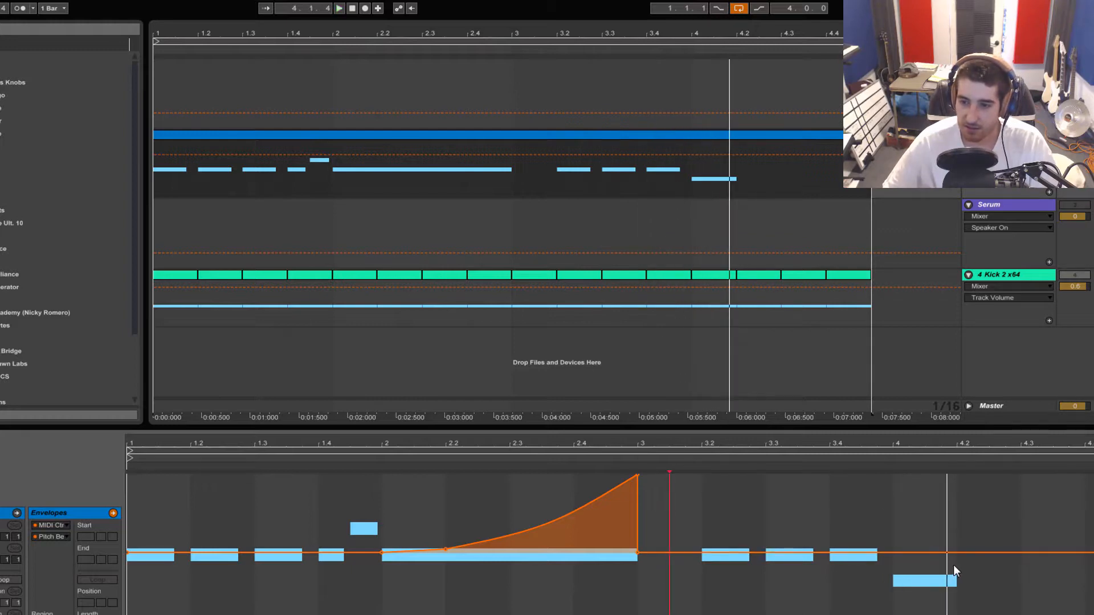
Draw a curved downward pitch bend over the last note, from bar 4 to 4.2, and play it
{"action": "left_click", "coordinate": [901, 562]}
{"action": "key", "text": "space"}
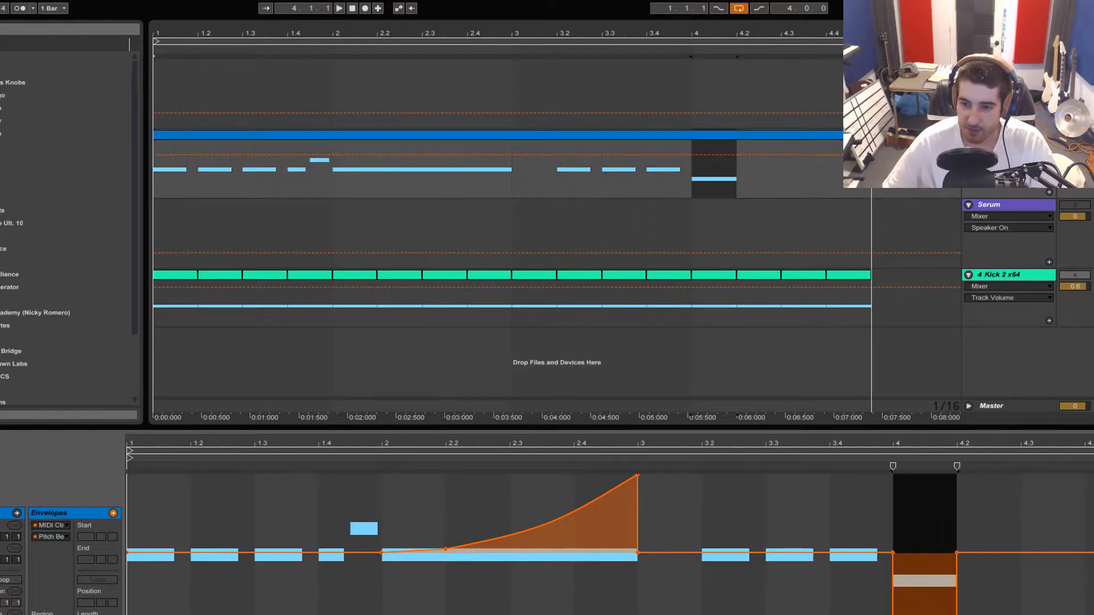
{"action": "left_click", "coordinate": [893, 614]}
{"action": "left_click_drag", "start_coordinate": [925, 592], "coordinate": [934, 569]}
{"action": "key", "text": "space"}
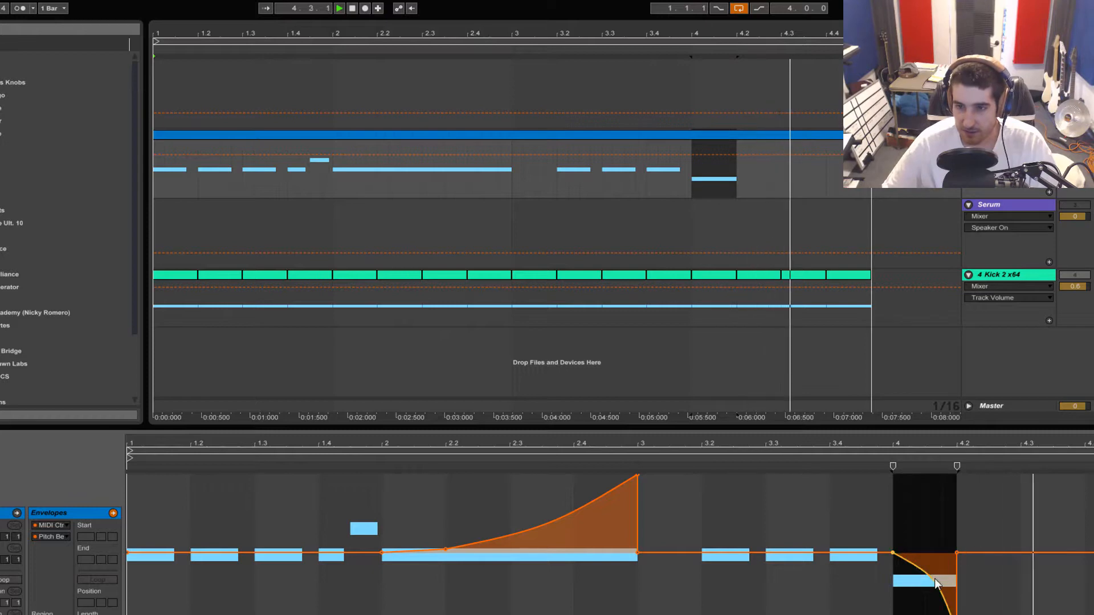
Reshape the bend to drop steeply at the last note's end, extend its return just past 4.2, audition from bar 4, and close the clip editor
{"action": "left_click_drag", "start_coordinate": [937, 582], "coordinate": [936, 544]}
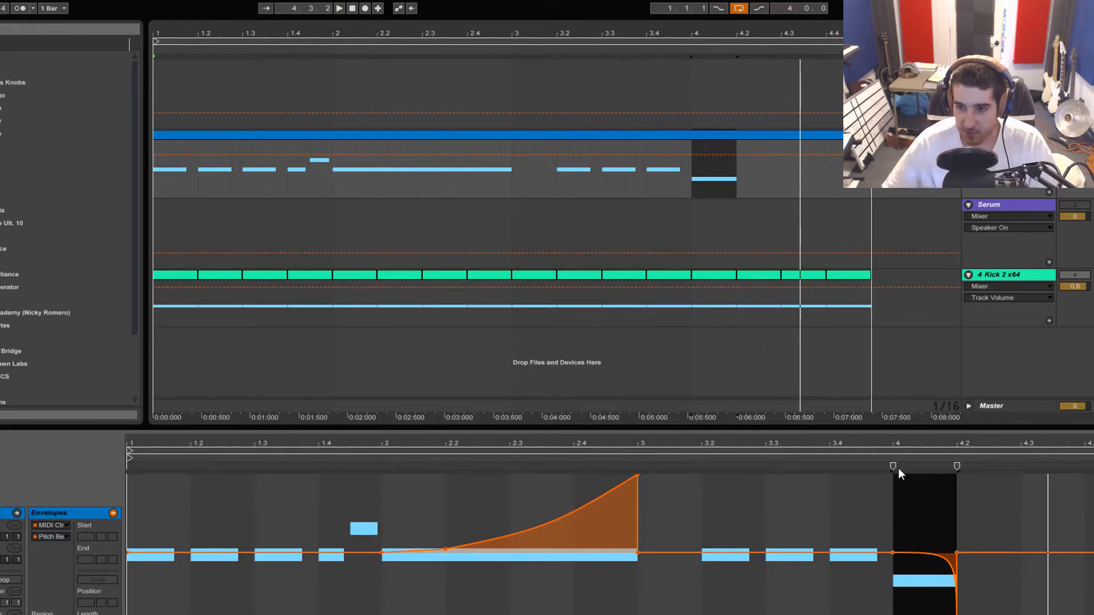
{"action": "key", "text": "space"}
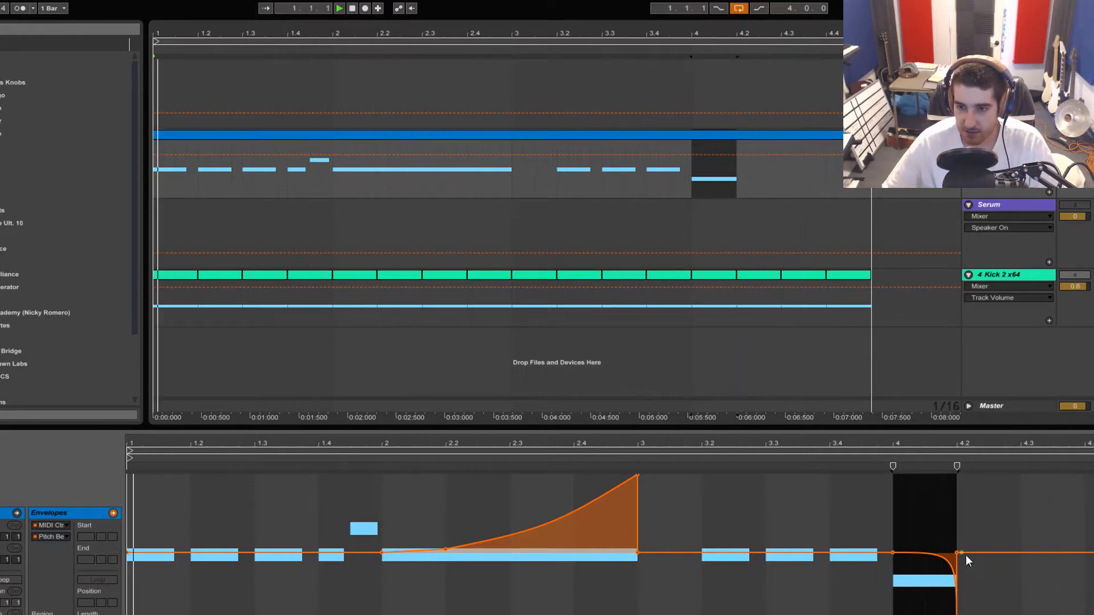
{"action": "left_click", "coordinate": [886, 464]}
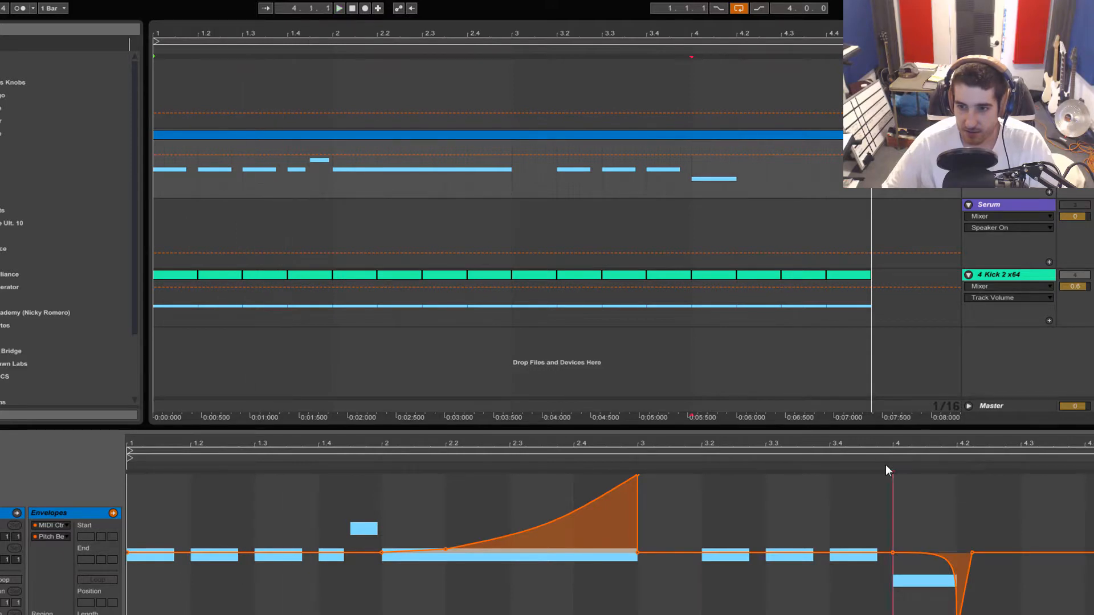
{"action": "double_click", "coordinate": [853, 426]}
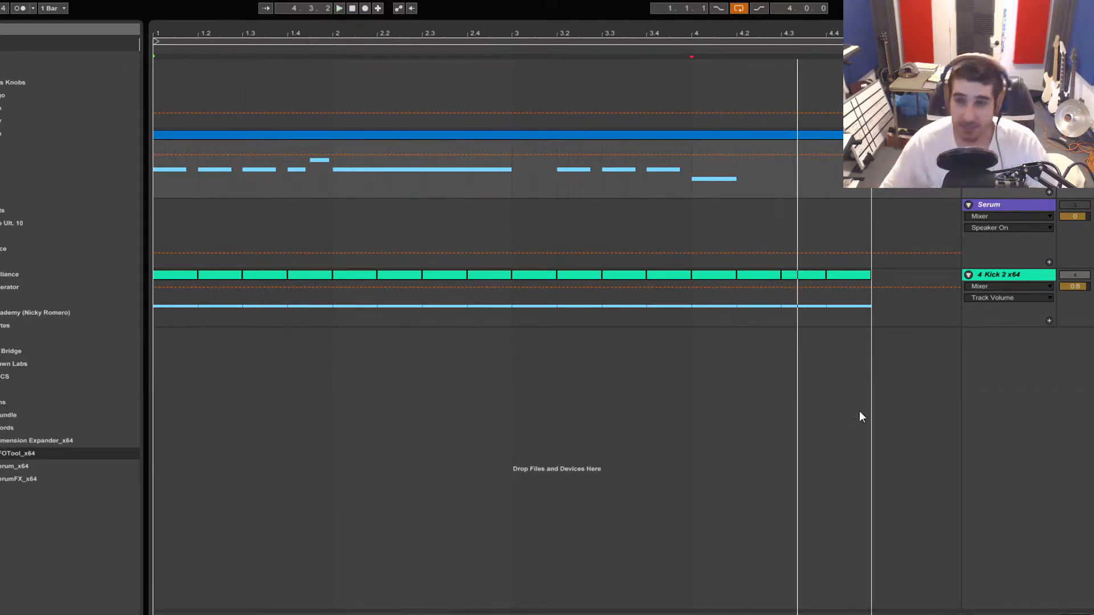
Show the bass track's device chain and reopen the Massive plug-in window
{"action": "right_click", "coordinate": [989, 143]}
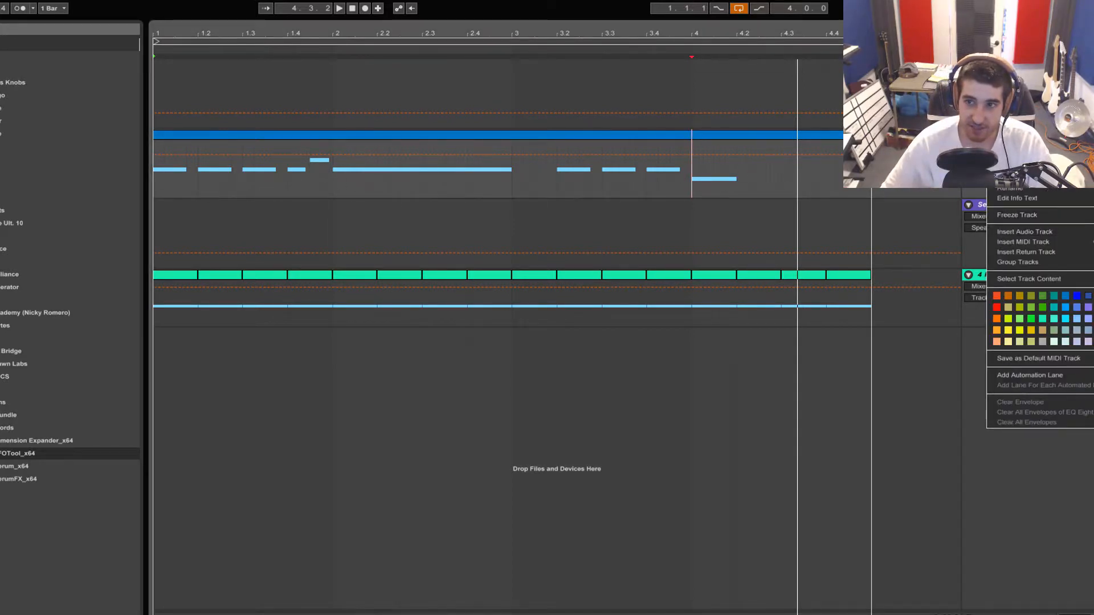
{"action": "key", "text": "Escape"}
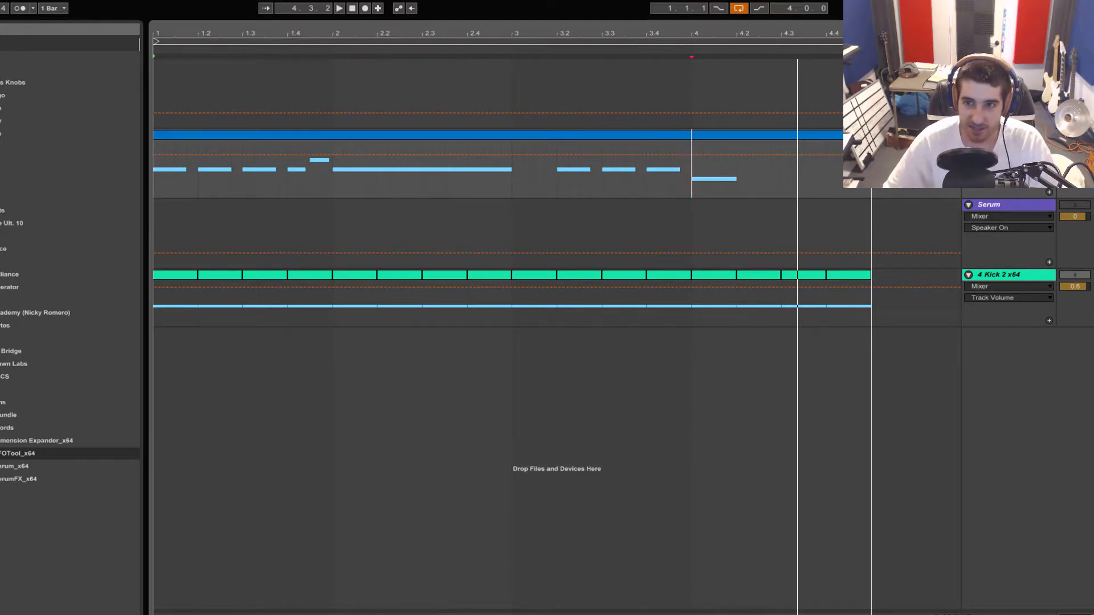
{"action": "key", "text": "shift+Tab"}
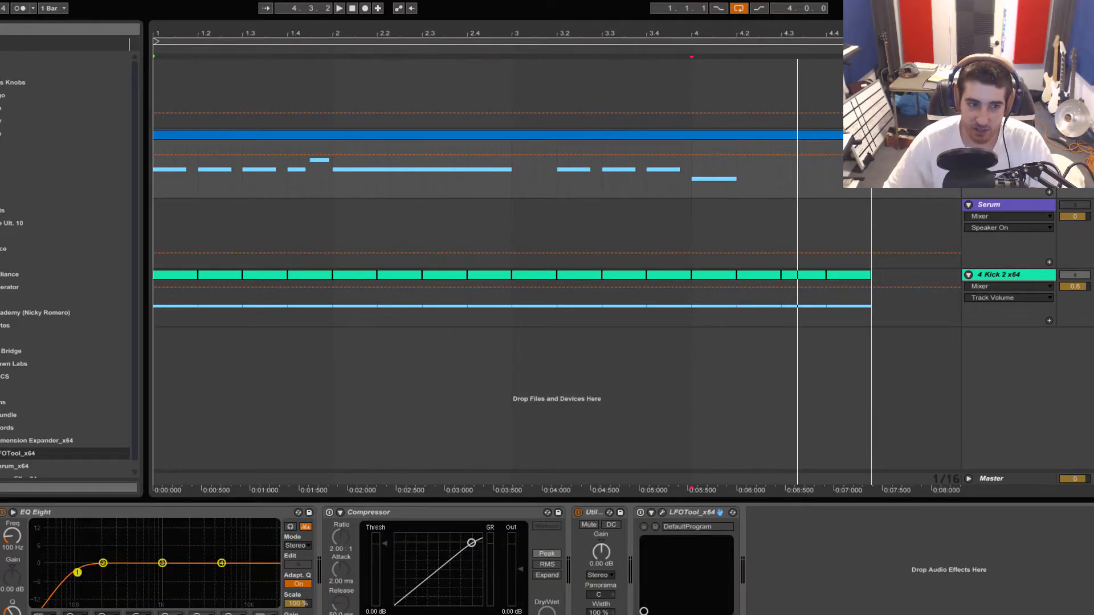
{"action": "key", "text": "ctrl+alt+p"}
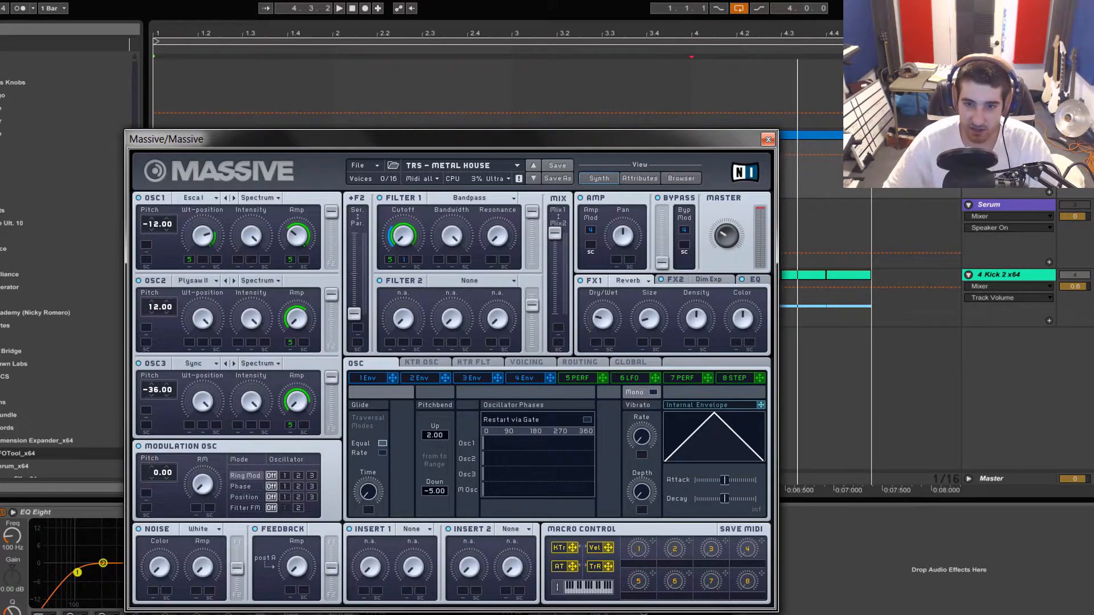
Display envelope 4, compare the sound with a longer release while the loop plays, and return the release to its short setting
{"action": "left_click", "coordinate": [511, 381]}
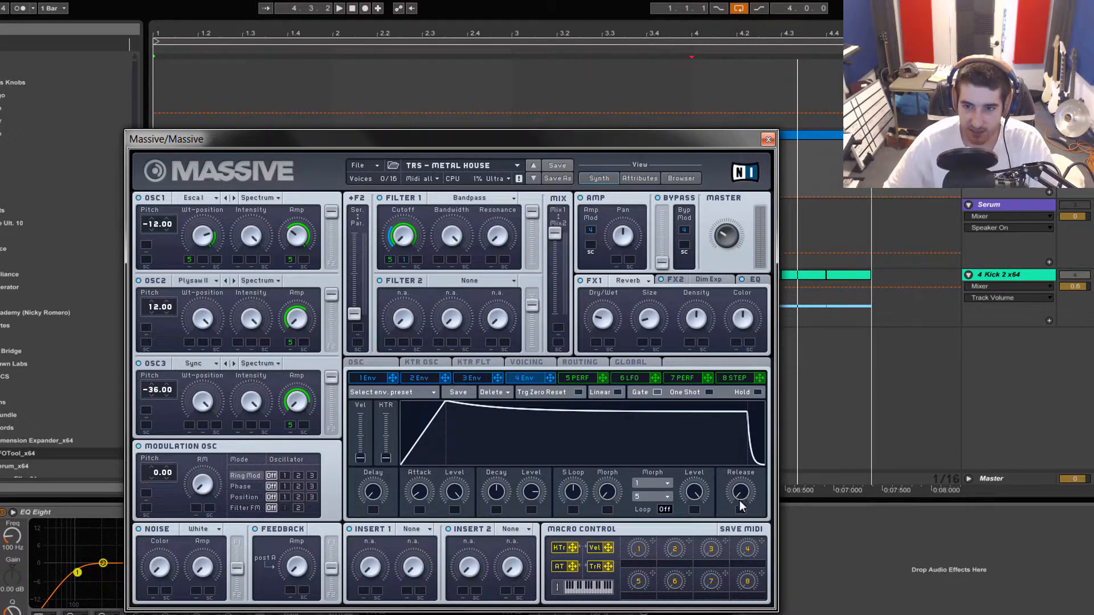
{"action": "key", "text": "space"}
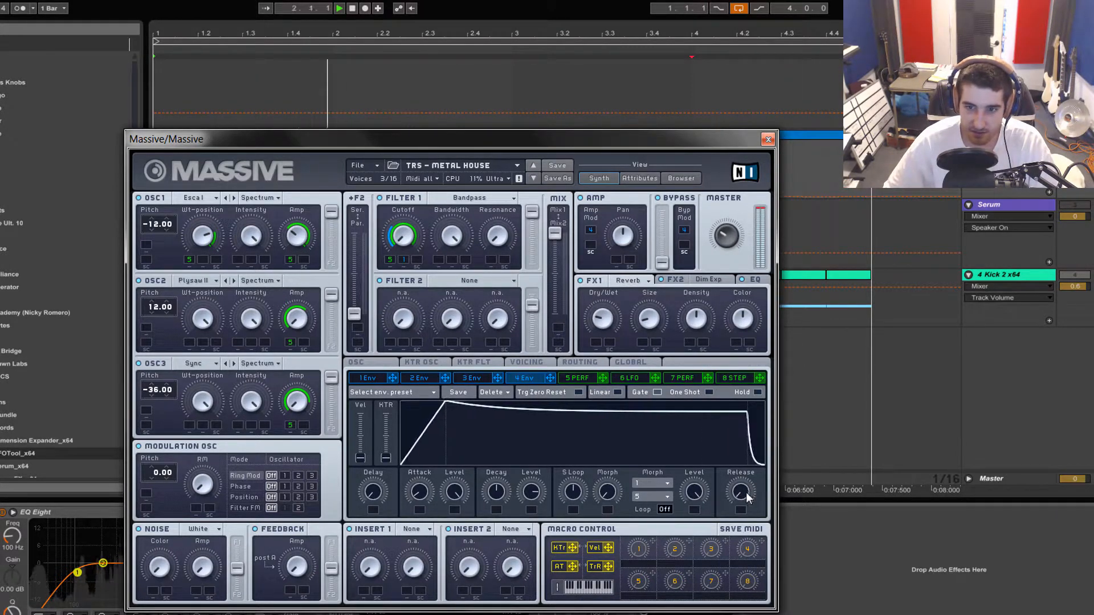
{"action": "left_click_drag", "start_coordinate": [747, 493], "coordinate": [750, 483]}
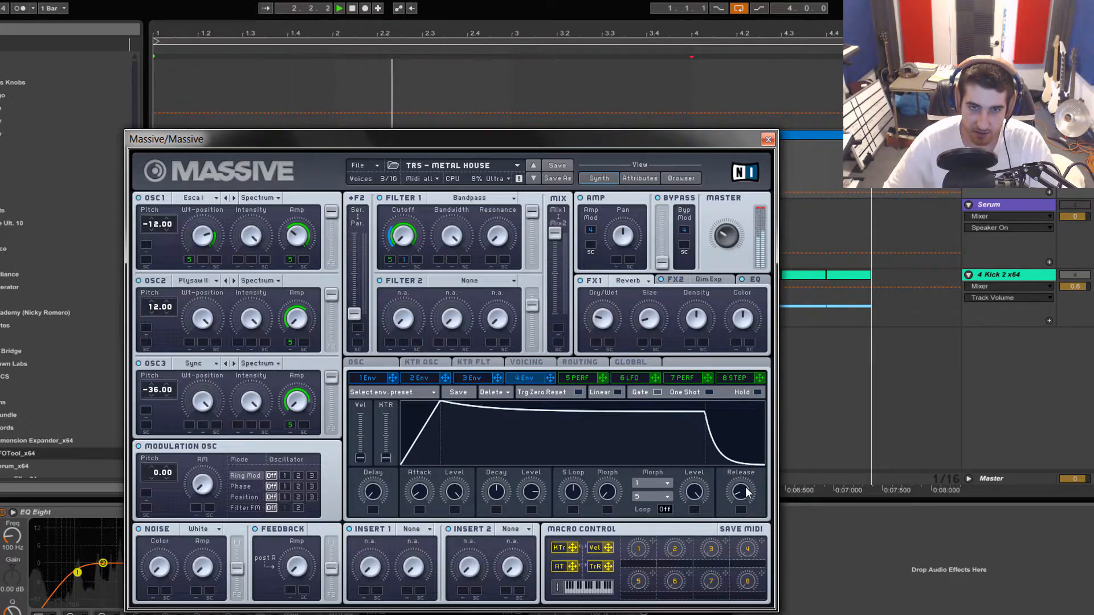
{"action": "left_click_drag", "start_coordinate": [748, 494], "coordinate": [744, 553]}
{"action": "key", "text": "space"}
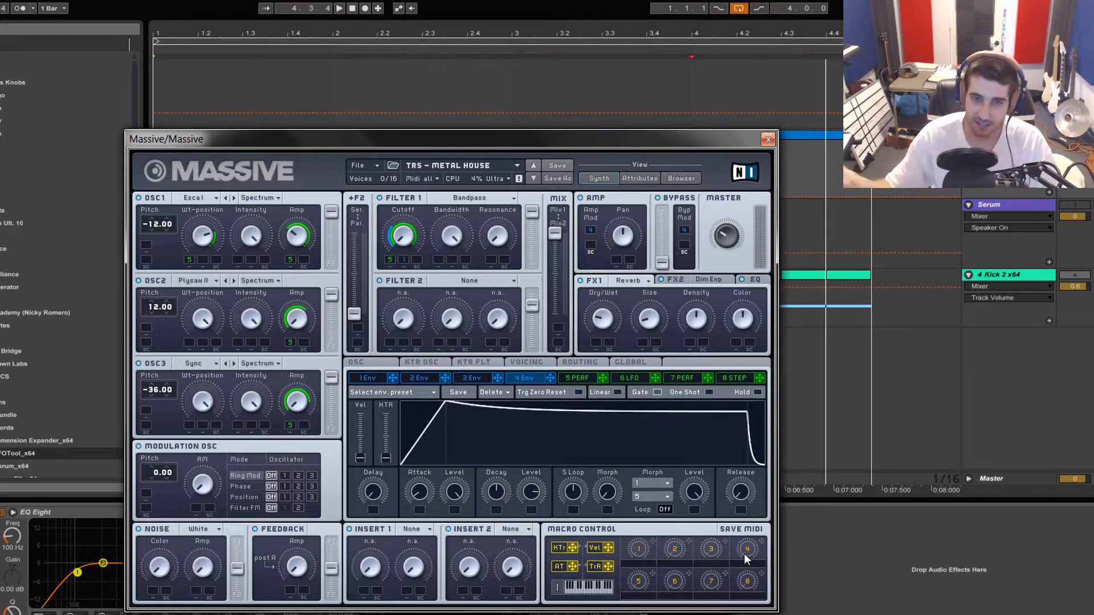